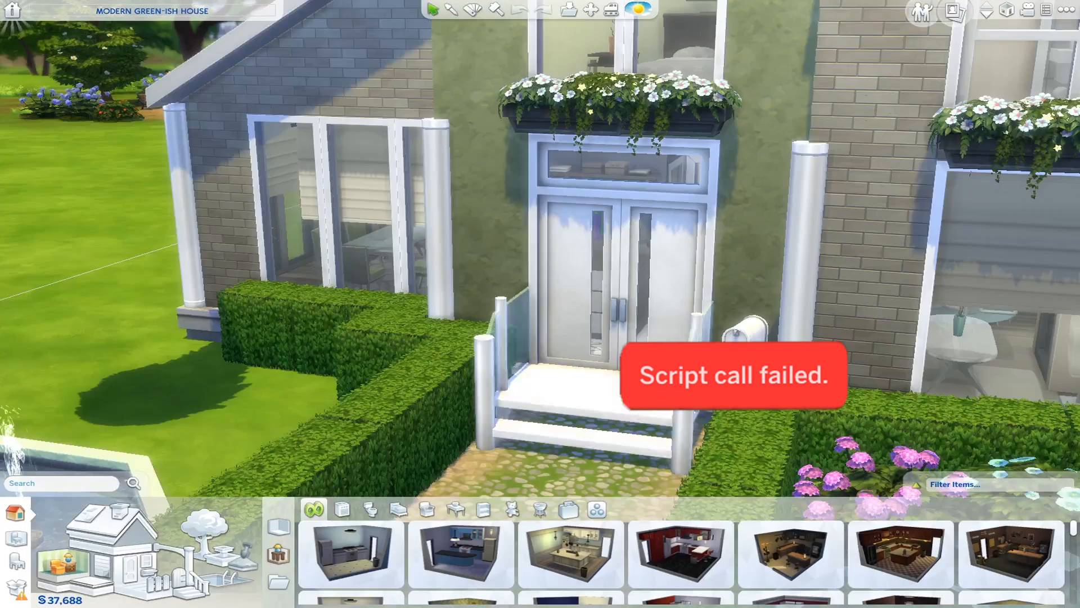
- Try to move the front double door and the beige sofa in the Modern Green-ish House
{"action": "left_click", "coordinate": [618, 338]}
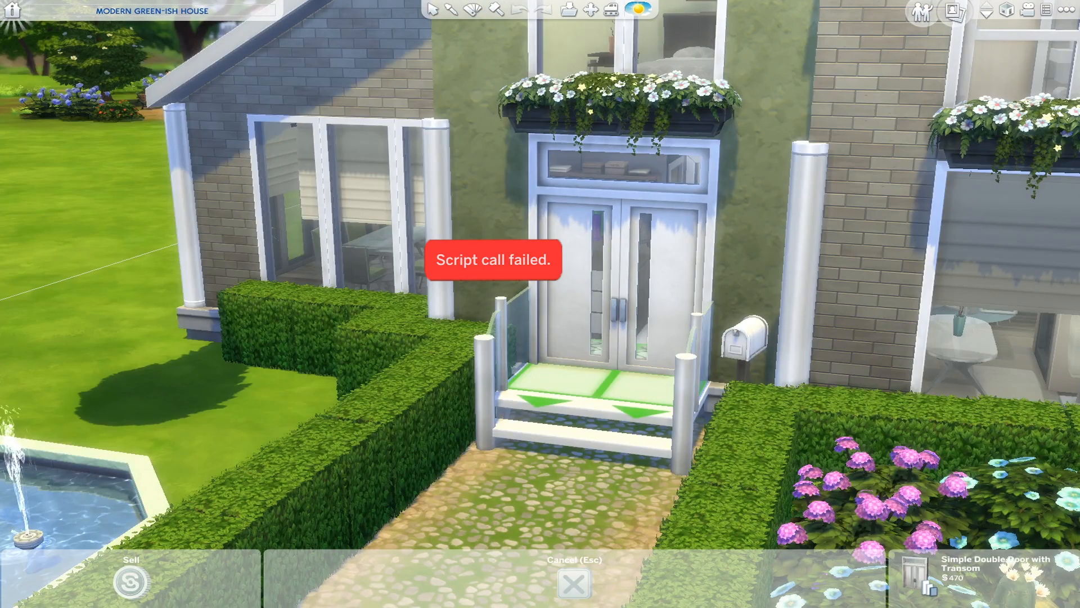
{"action": "left_click_drag", "start_coordinate": [689, 336], "coordinate": [689, 336]}
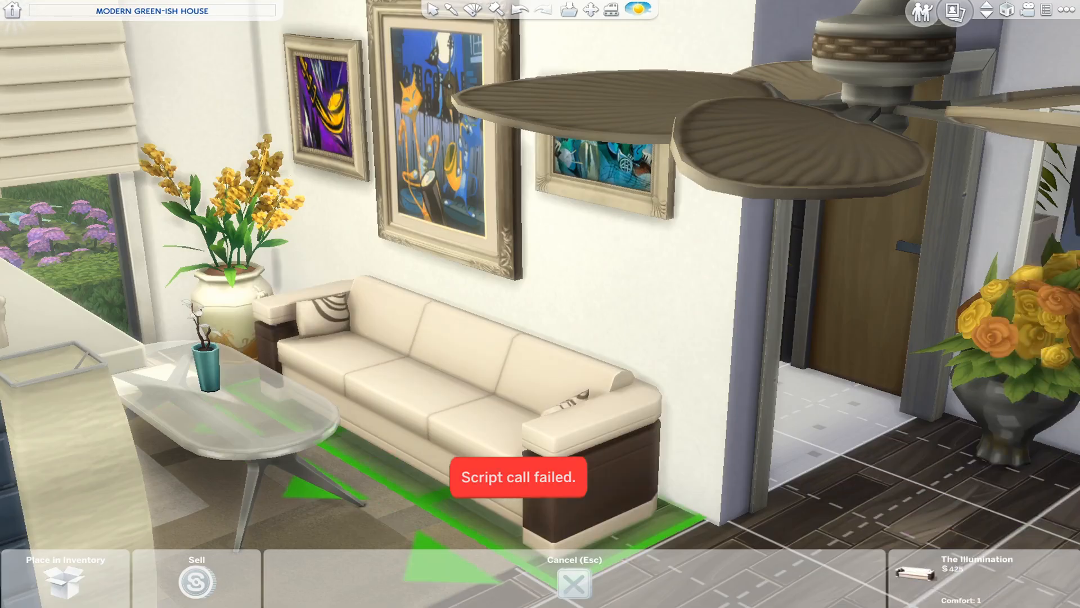
{"action": "left_click", "coordinate": [504, 430]}
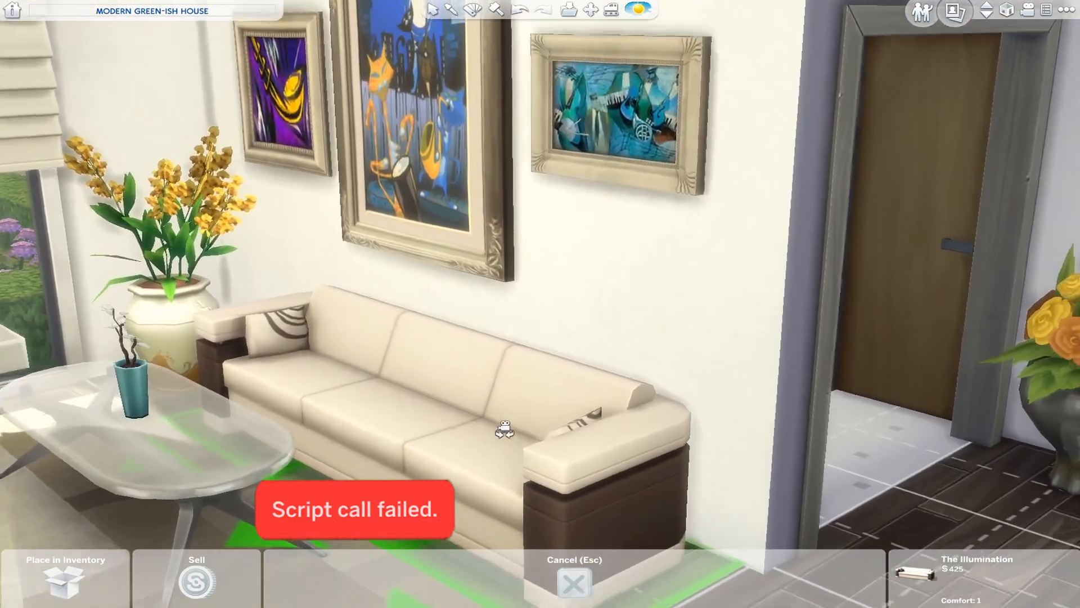
{"action": "scroll", "coordinate": [463, 416], "scroll_direction": "down", "scroll_amount": 3}
{"action": "scroll", "coordinate": [506, 444], "scroll_direction": "down", "scroll_amount": 2}
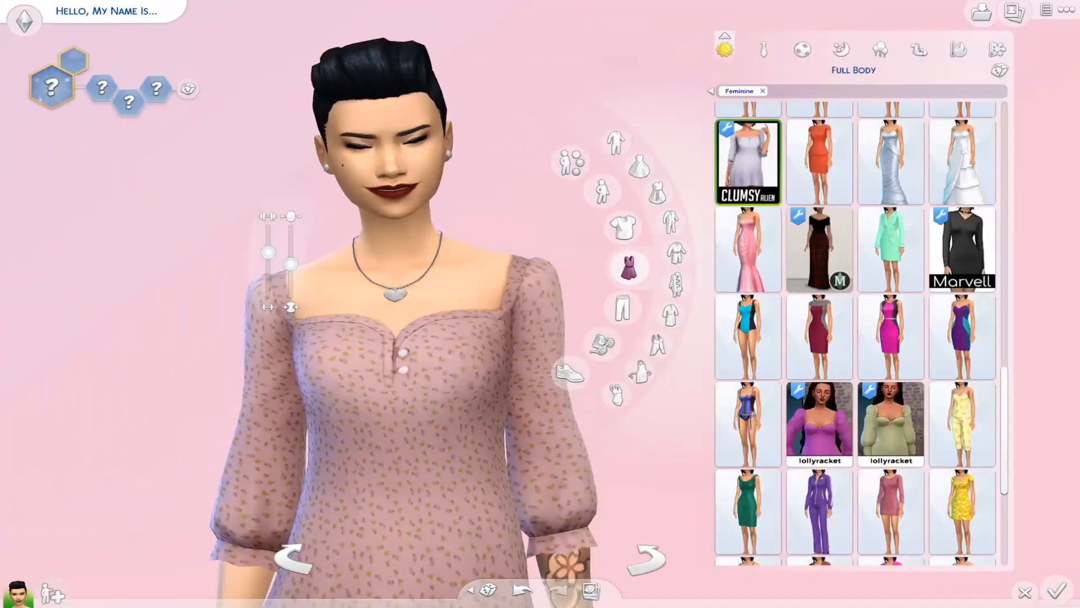
- Try the dark off-shoulder gown on the Sim, and dress her in the long-sleeved Marvell custom dress
{"action": "left_click", "coordinate": [819, 250]}
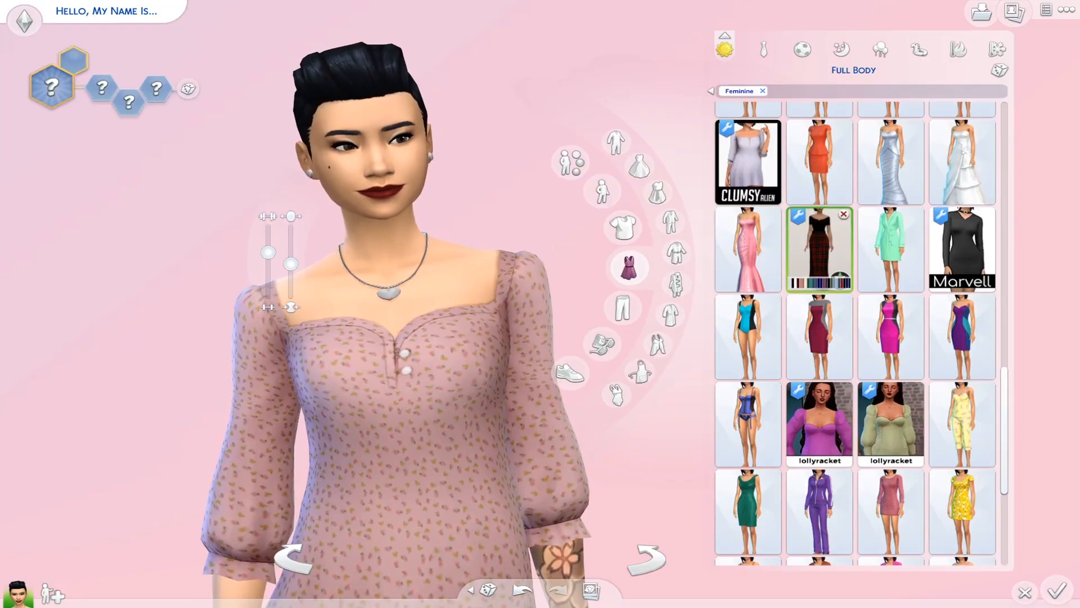
{"action": "left_click", "coordinate": [963, 249]}
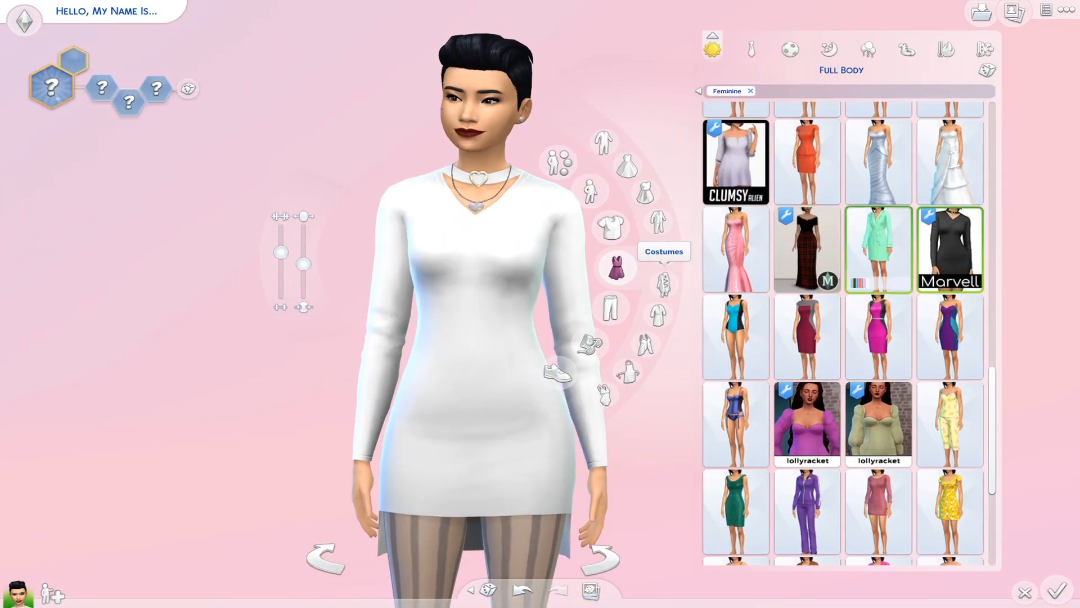
{"action": "scroll", "coordinate": [844, 332], "scroll_direction": "up", "scroll_amount": 5}
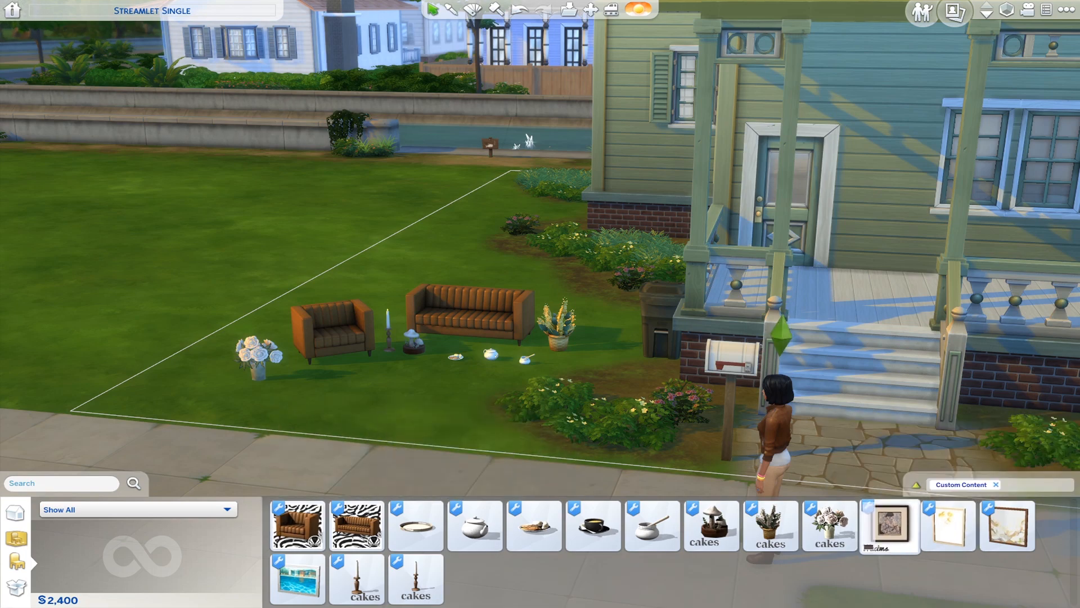
- Hang the Mxims framed picture and the brown-framed abstract painting on the porch wall of the Streamlet Single house, and pick up the gold-framed one
{"action": "left_click", "coordinate": [890, 526]}
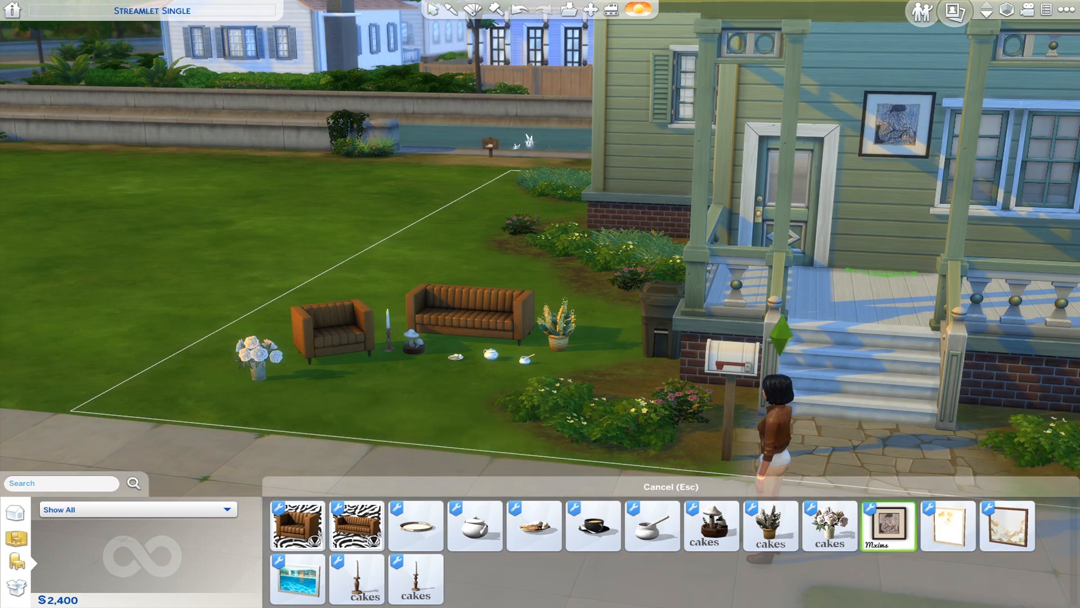
{"action": "left_click", "coordinate": [1007, 526]}
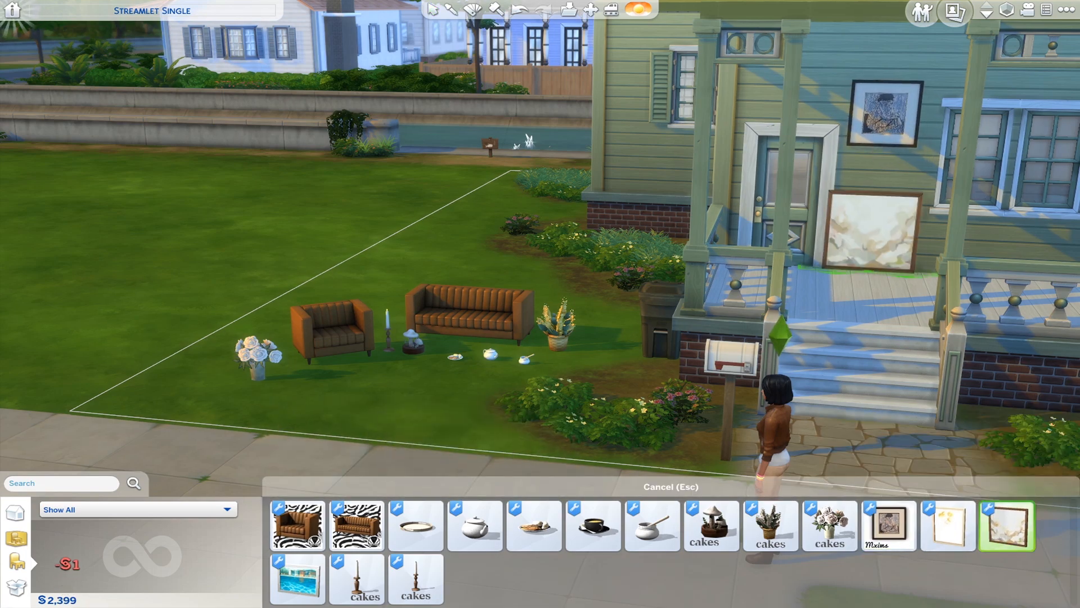
{"action": "left_click", "coordinate": [884, 200]}
{"action": "left_click", "coordinate": [948, 526]}
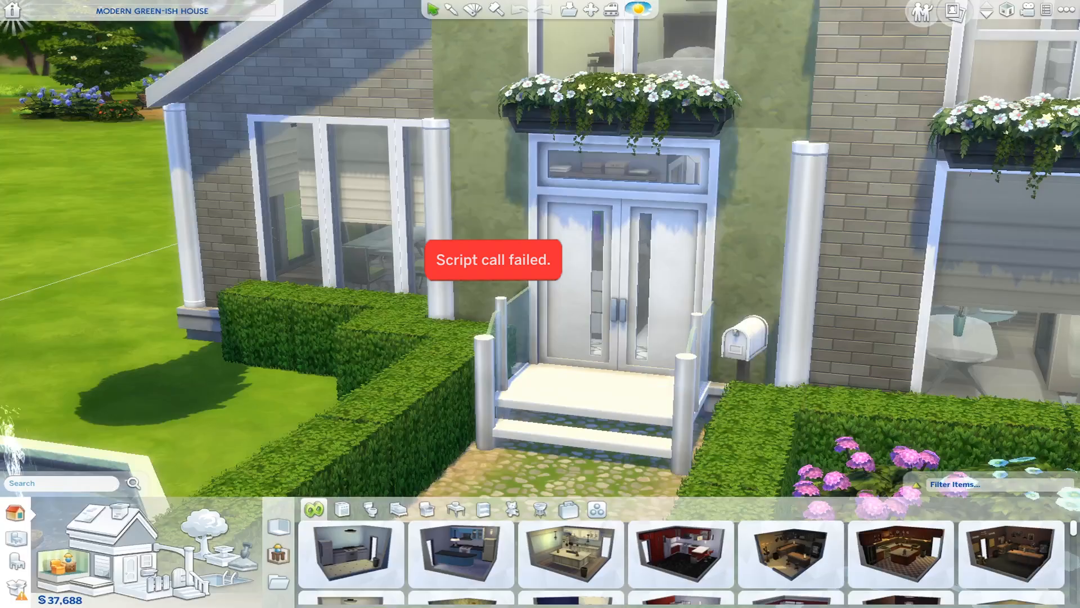
- Retry moving the Modern Green-ish House's entrance door and living-room sofa
{"action": "left_click", "coordinate": [624, 276]}
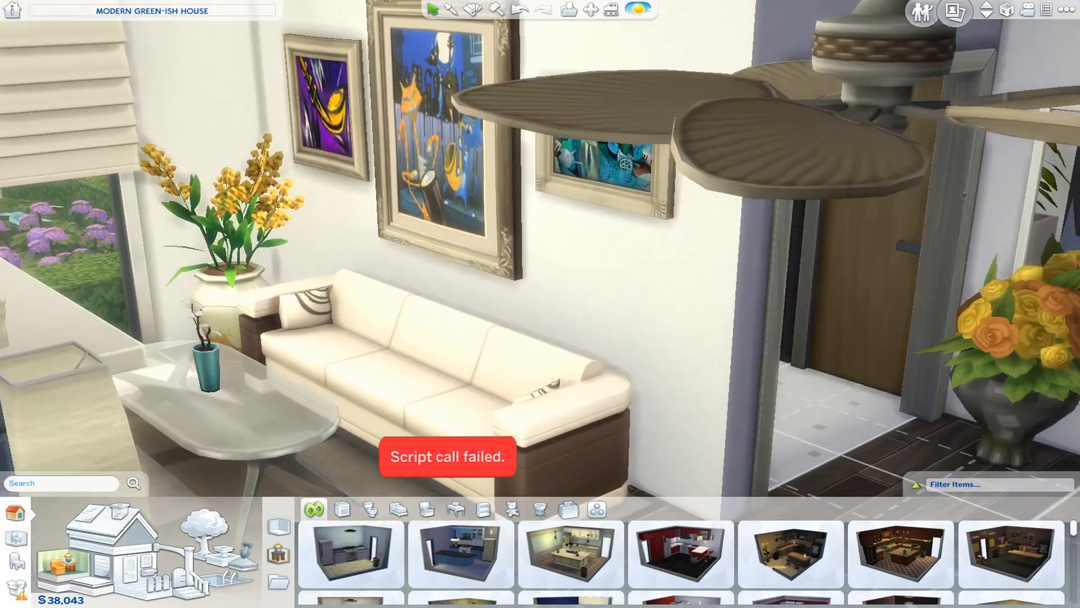
{"action": "left_click", "coordinate": [462, 394]}
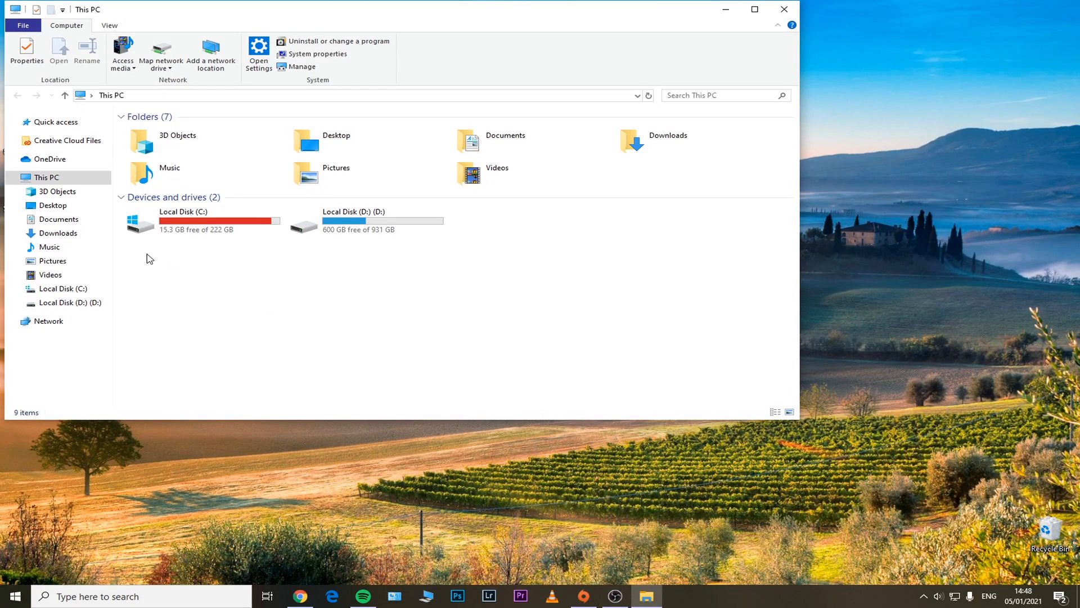
- Open the Documents folder in File Explorer and rename its Electronic Arts folder as Electronic Arts OLD
{"action": "left_click", "coordinate": [48, 221]}
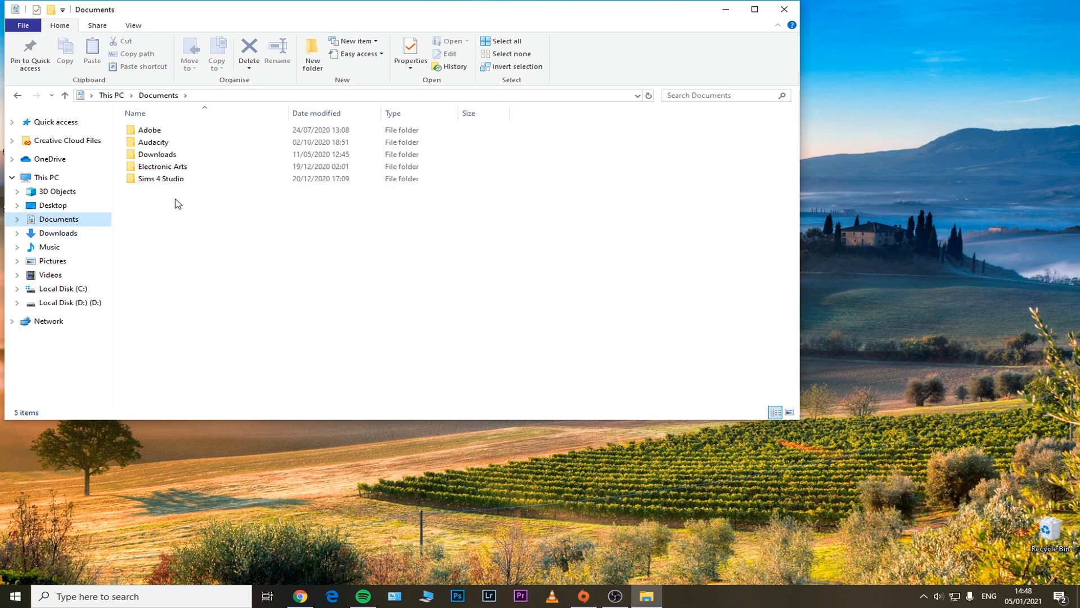
{"action": "left_click", "coordinate": [168, 167]}
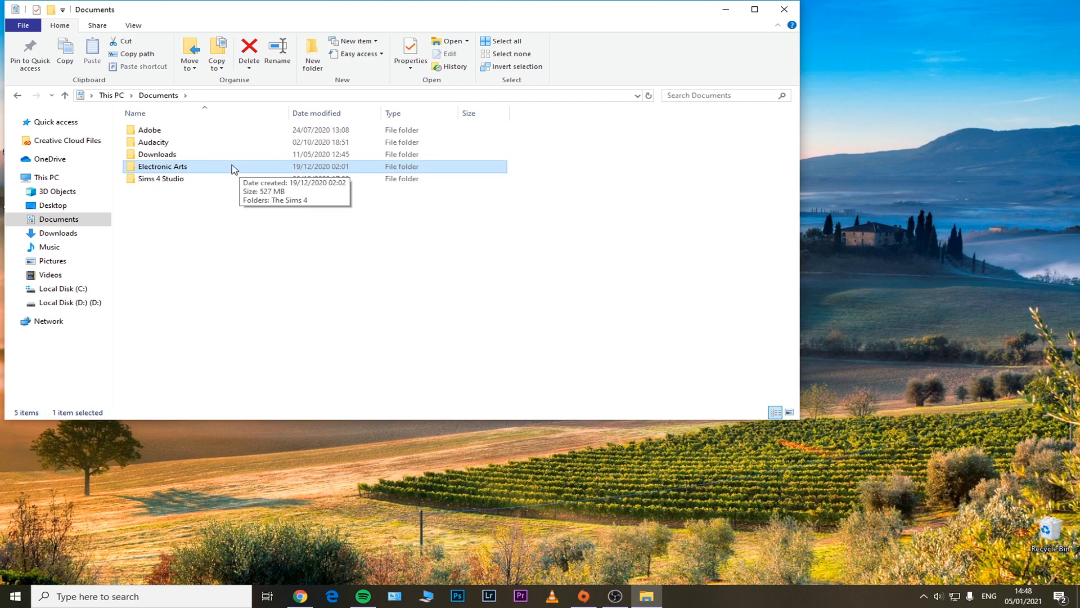
{"action": "right_click", "coordinate": [188, 177]}
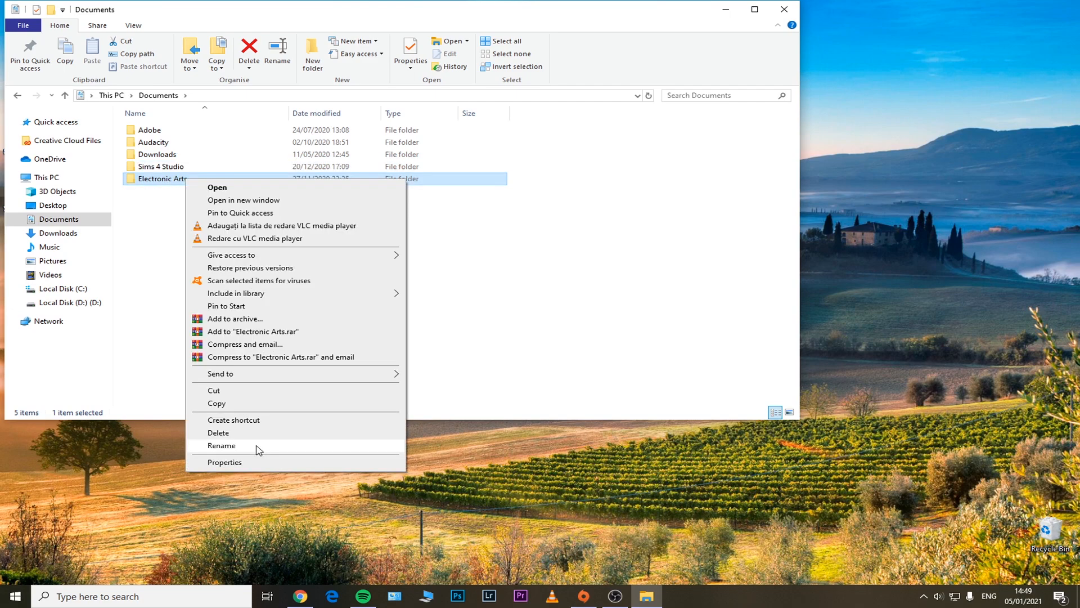
{"action": "left_click", "coordinate": [259, 447]}
{"action": "left_click", "coordinate": [196, 177]}
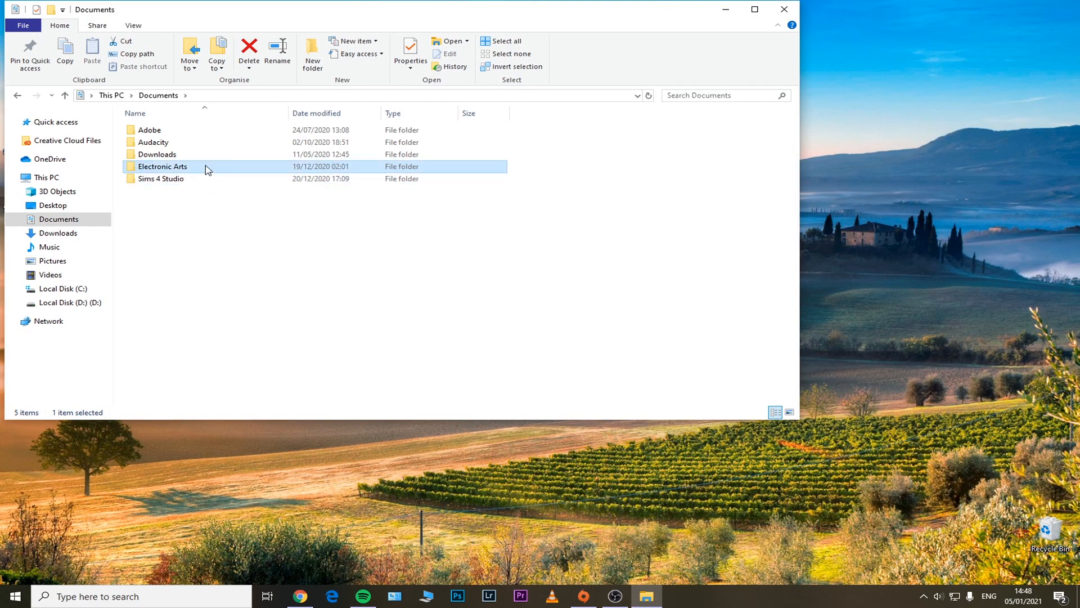
- Move the Electronic Arts folder from Documents to the desktop and back into Documents
{"action": "left_click_drag", "start_coordinate": [186, 167], "coordinate": [894, 202]}
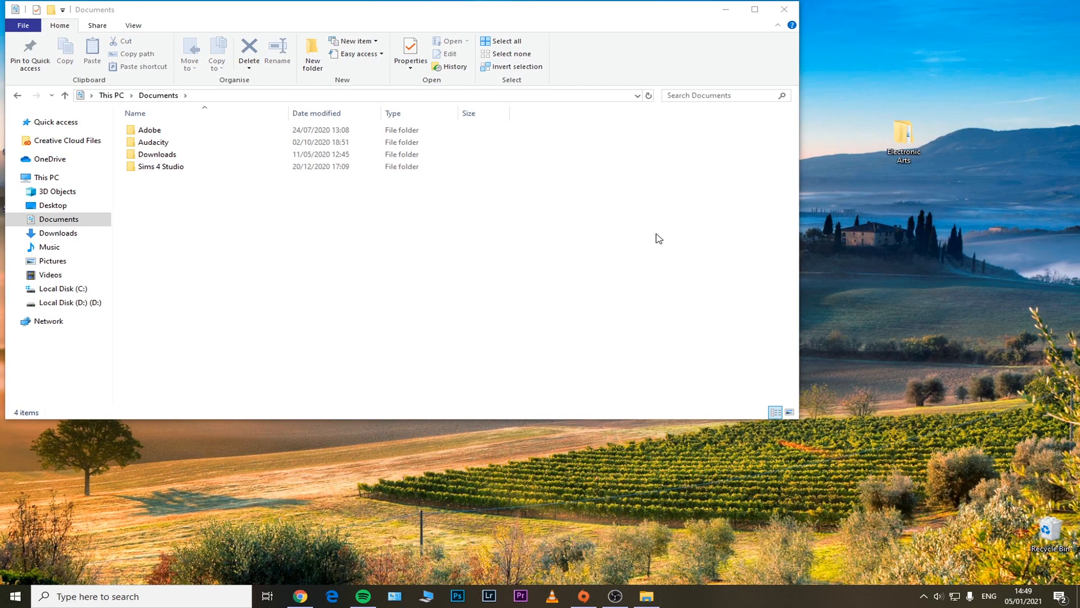
{"action": "left_click_drag", "start_coordinate": [889, 120], "coordinate": [169, 179]}
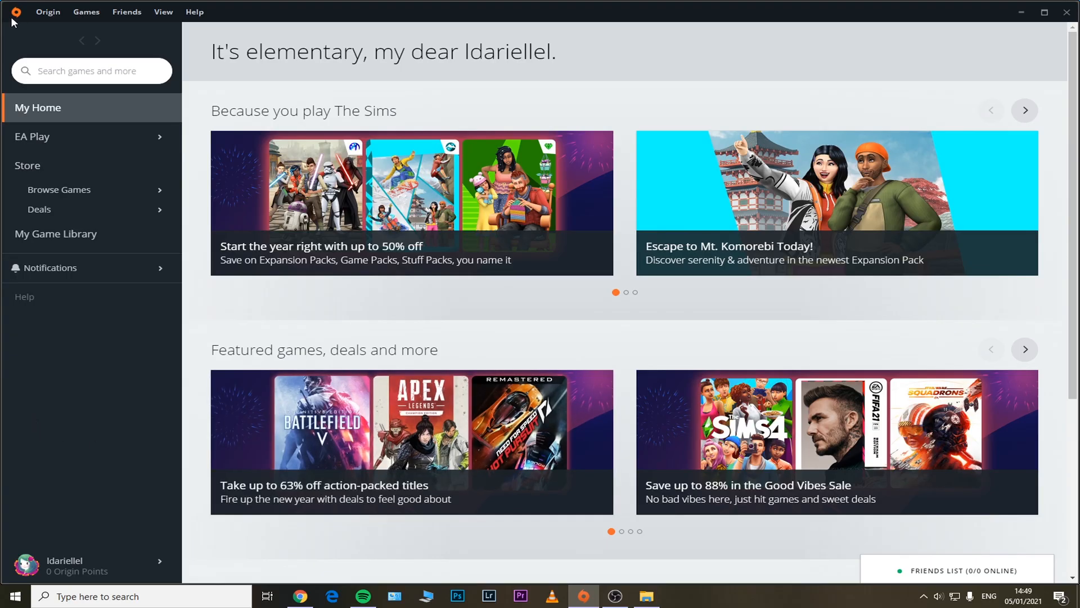
- Switch to Origin, take the client offline, and bring it back online
{"action": "left_click", "coordinate": [47, 12]}
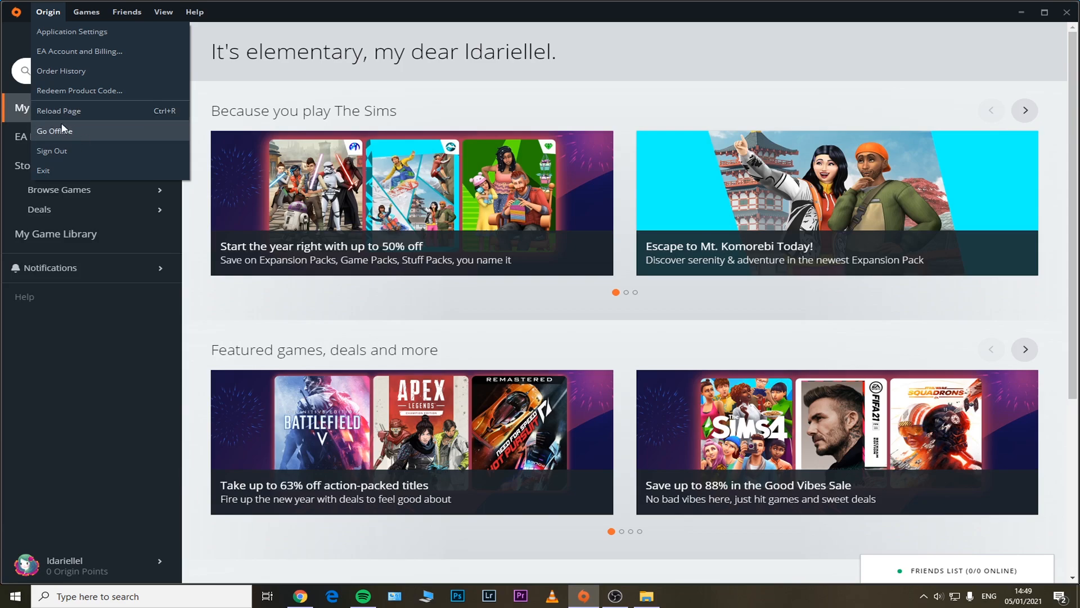
{"action": "left_click", "coordinate": [60, 11]}
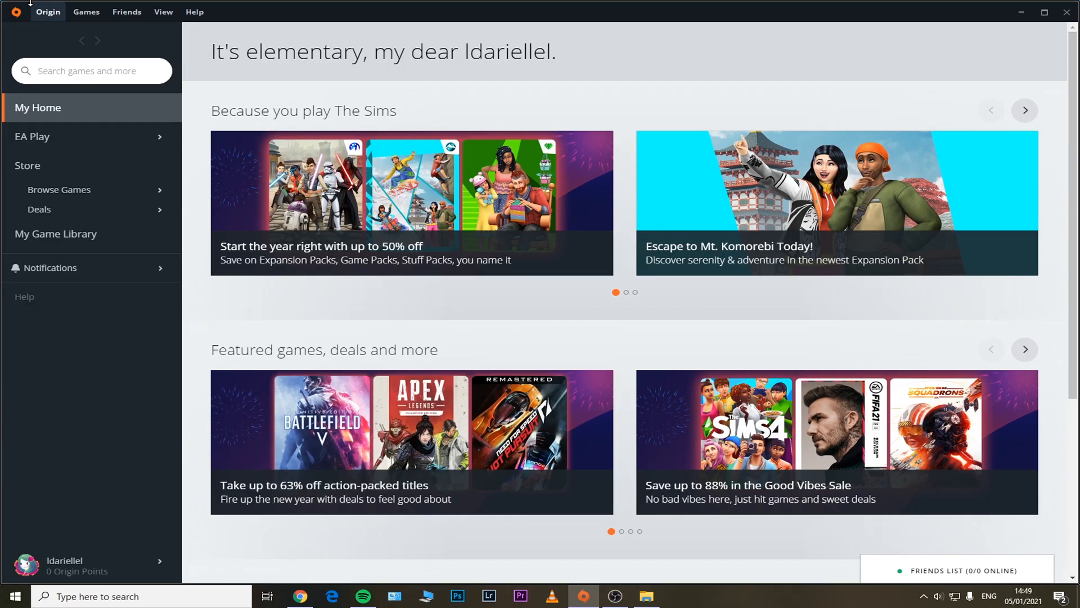
{"action": "left_click", "coordinate": [46, 13]}
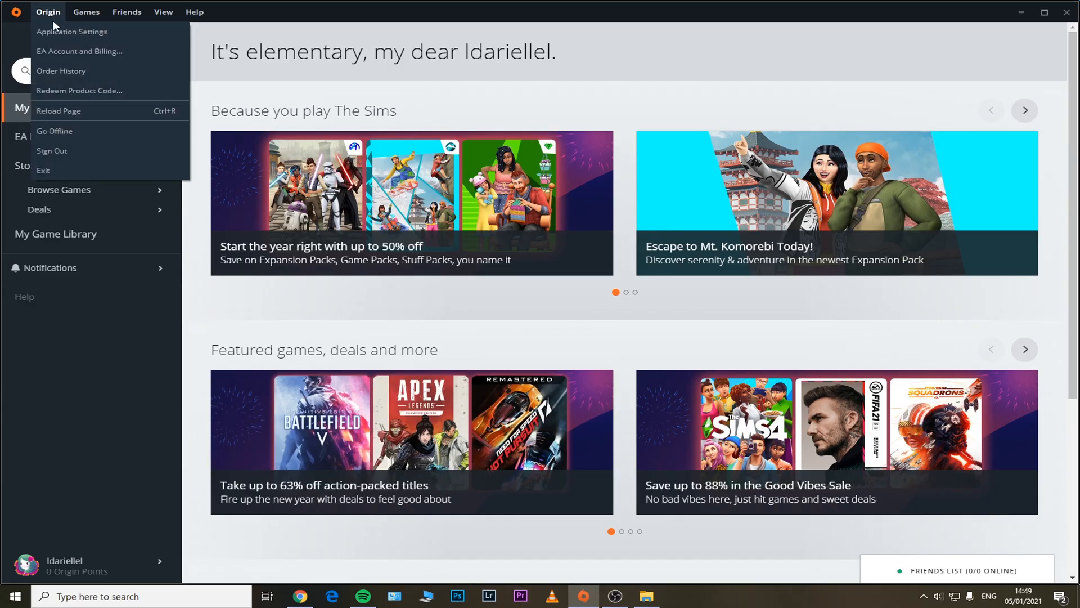
{"action": "left_click", "coordinate": [38, 14]}
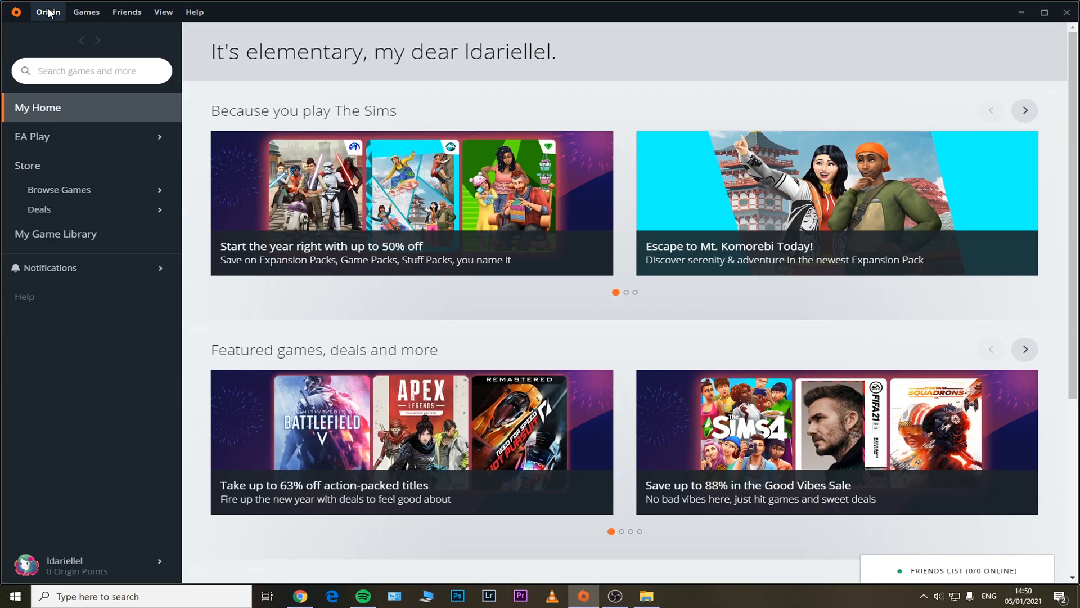
{"action": "left_click", "coordinate": [49, 13]}
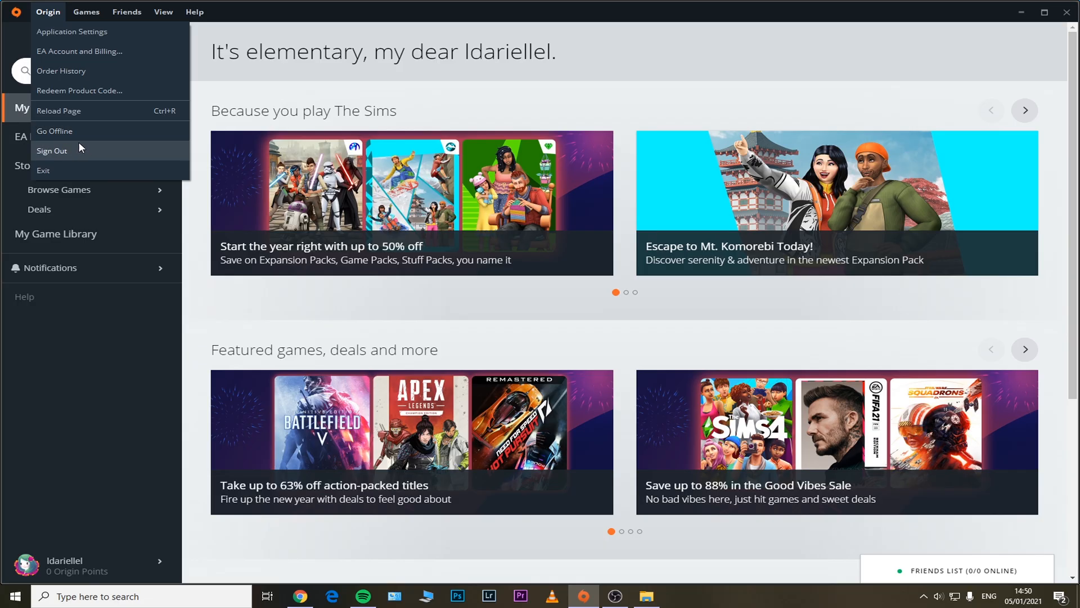
{"action": "left_click", "coordinate": [114, 138]}
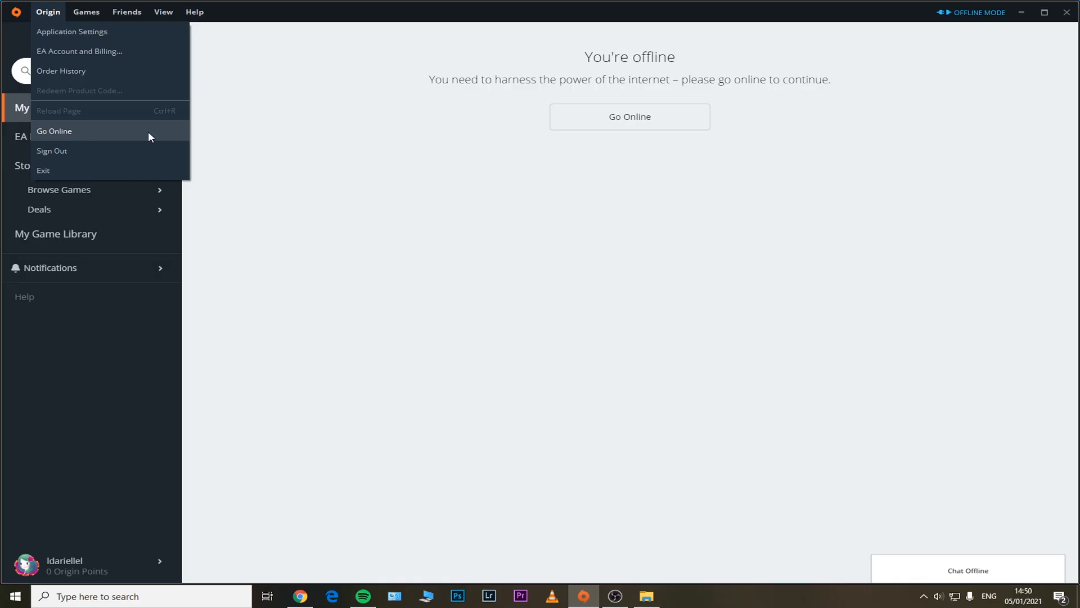
{"action": "left_click", "coordinate": [90, 131]}
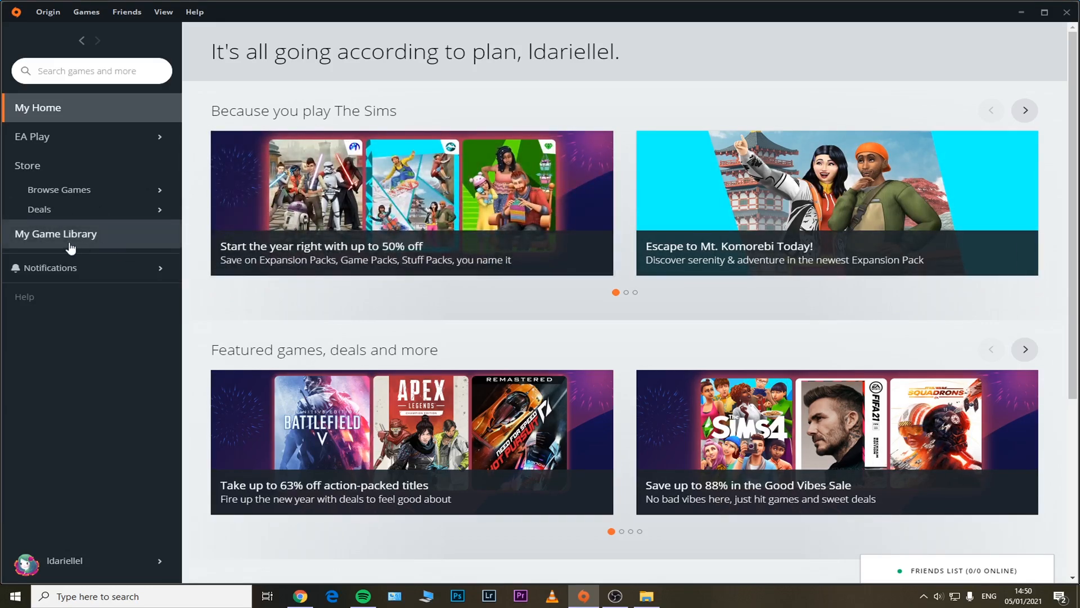
- Open the game library and repair The Sims 4 installation
{"action": "left_click", "coordinate": [96, 237]}
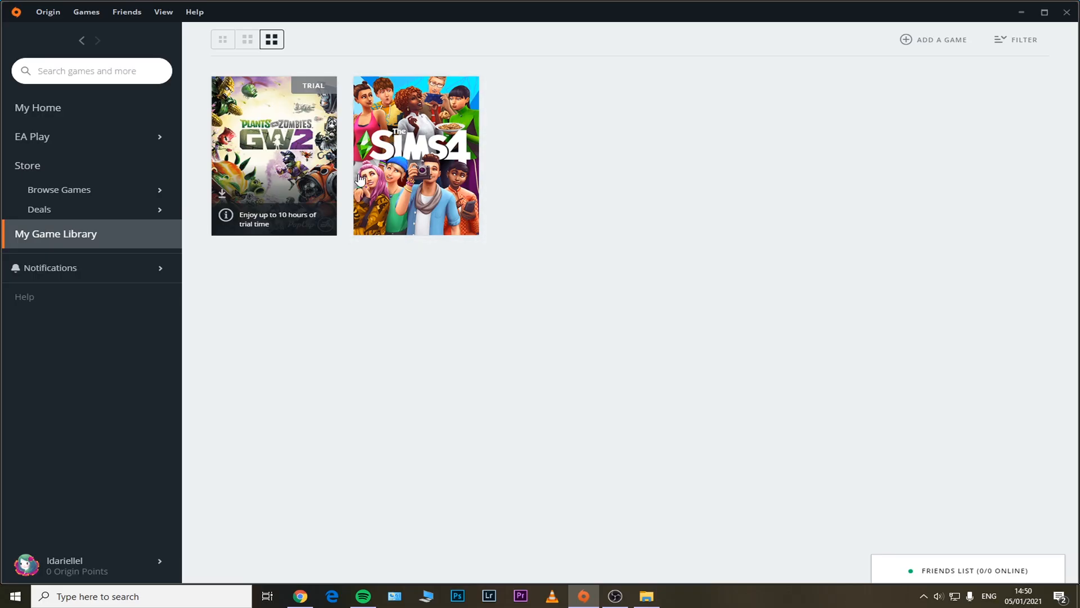
{"action": "right_click", "coordinate": [414, 141]}
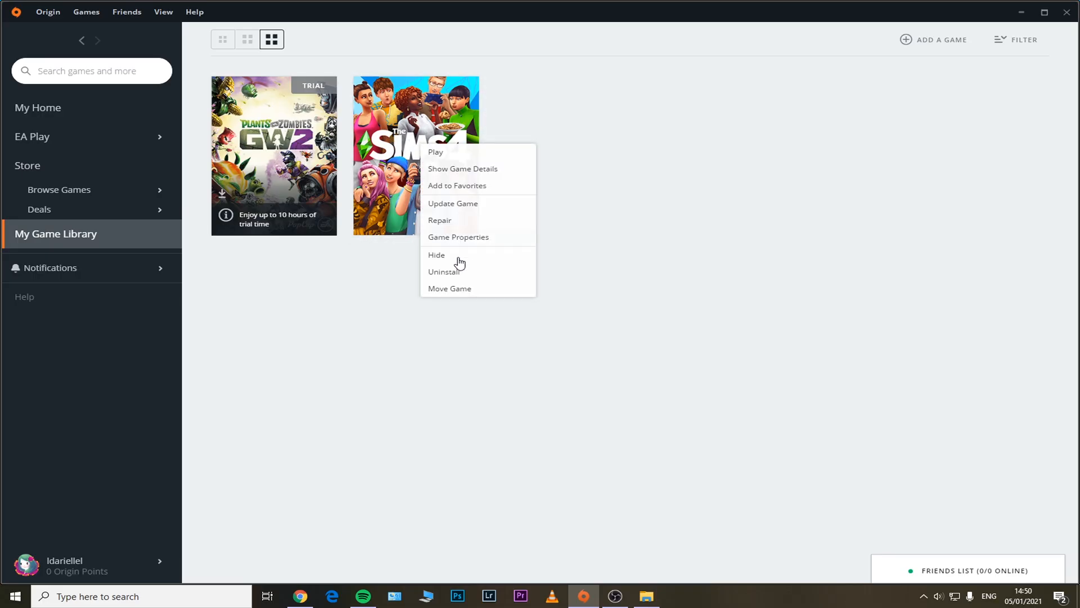
{"action": "left_click", "coordinate": [478, 225]}
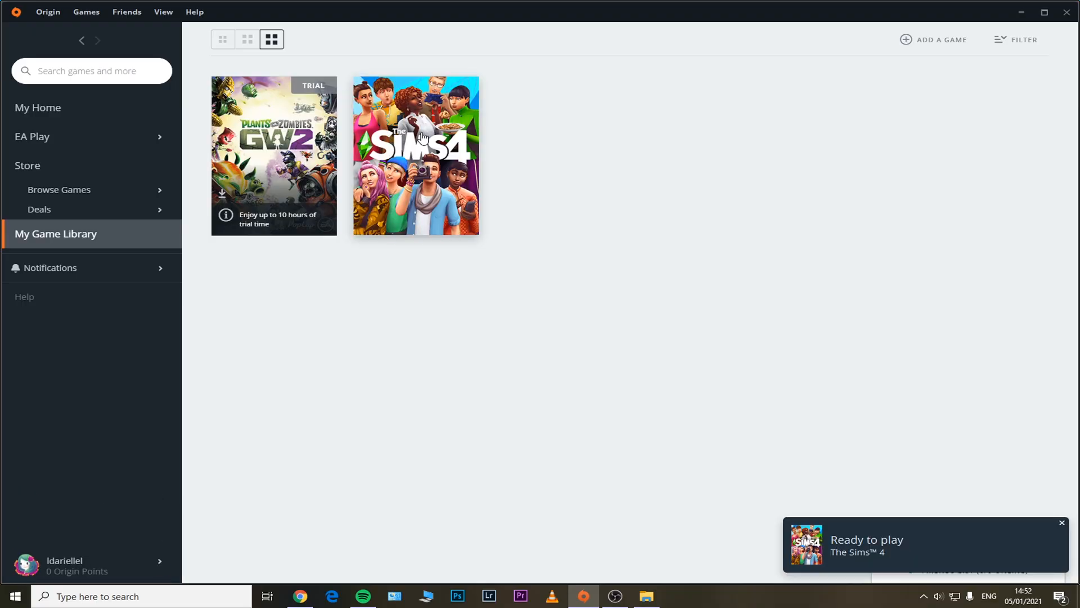
- Launch The Sims 4 from the game library and open its Game Options
{"action": "left_click", "coordinate": [474, 161]}
{"action": "left_click", "coordinate": [484, 310]}
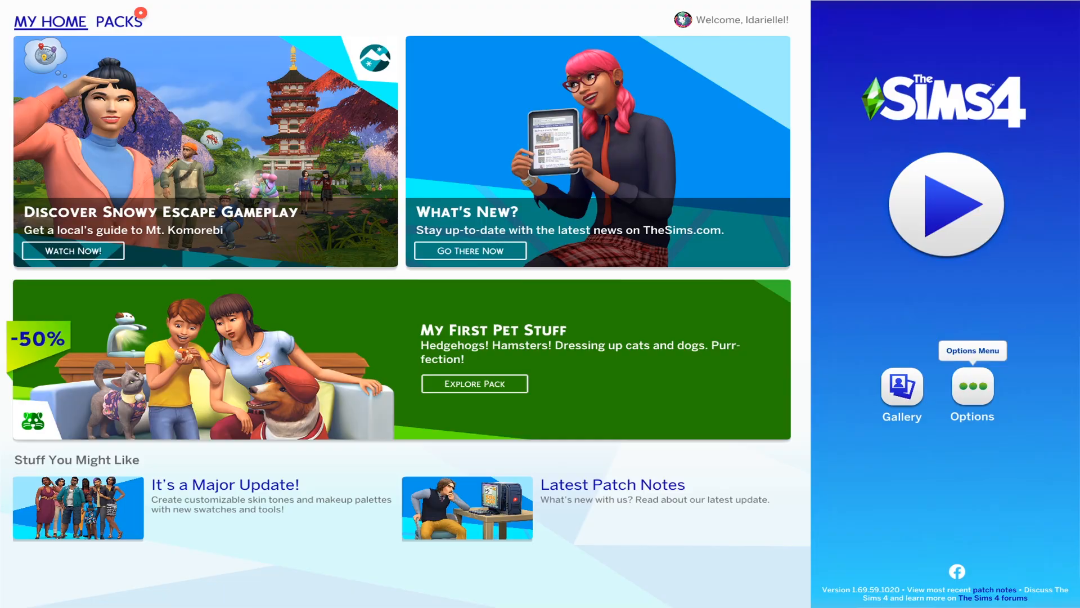
{"action": "left_click", "coordinate": [973, 386]}
{"action": "left_click", "coordinate": [540, 257]}
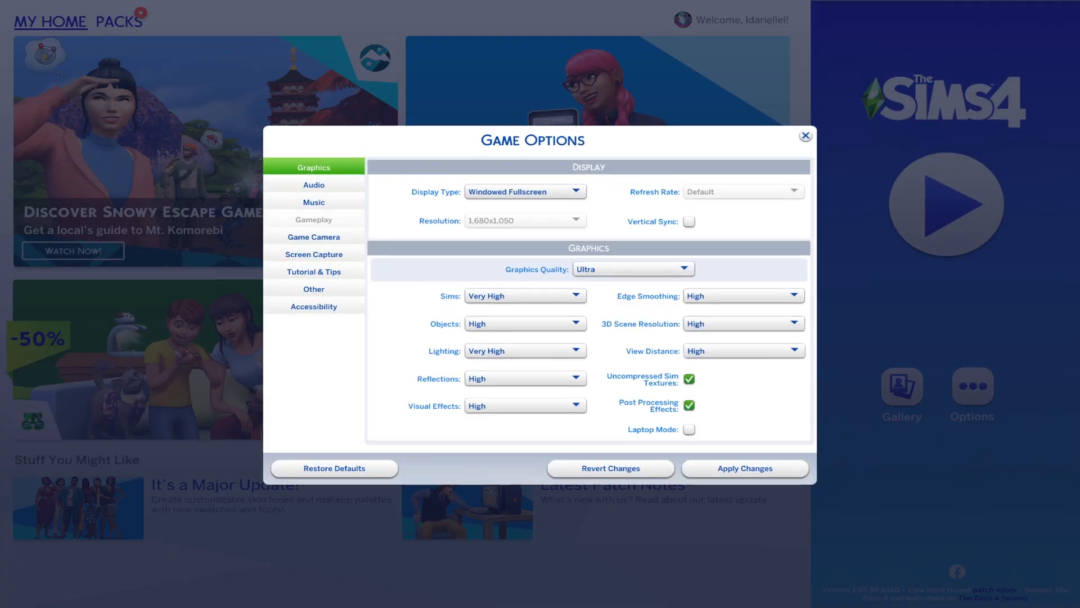
- Allow script mods in the Other game options, accept the restart warning, and exit the game
{"action": "left_click", "coordinate": [314, 289]}
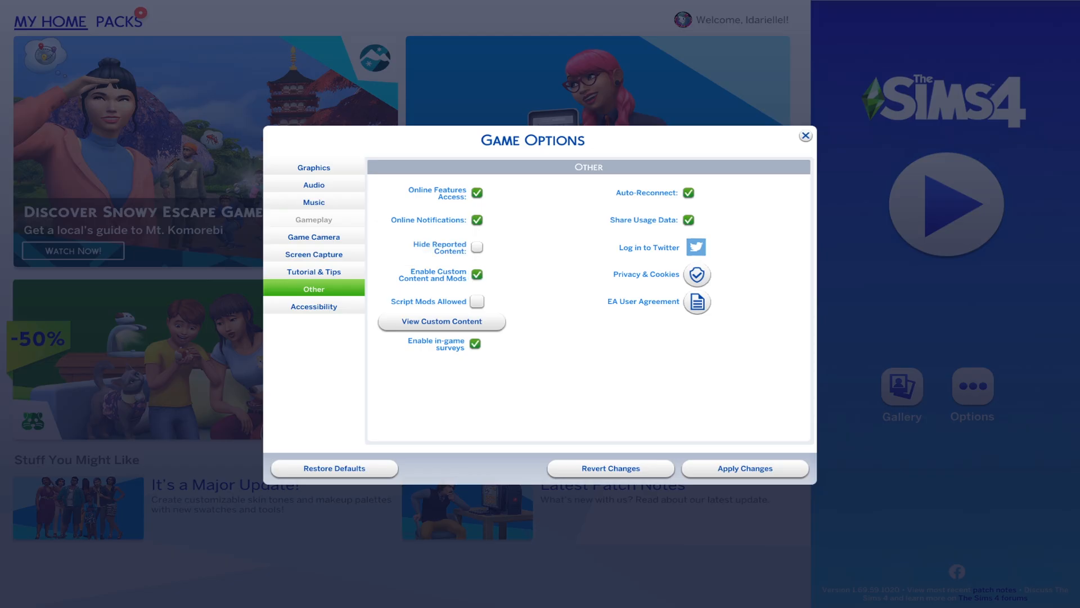
{"action": "left_click", "coordinate": [477, 301]}
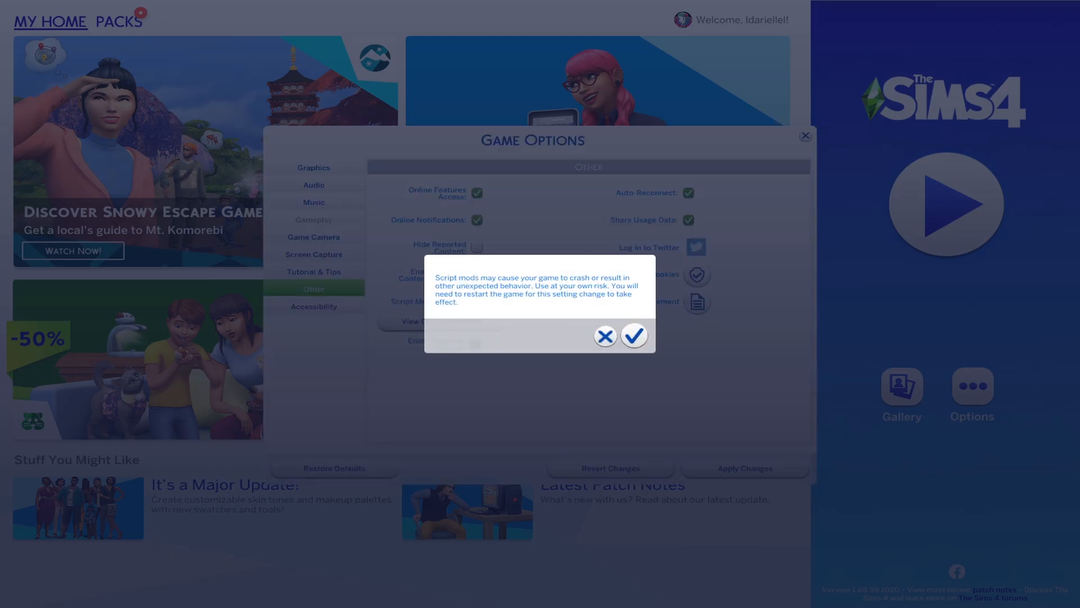
{"action": "left_click", "coordinate": [633, 336]}
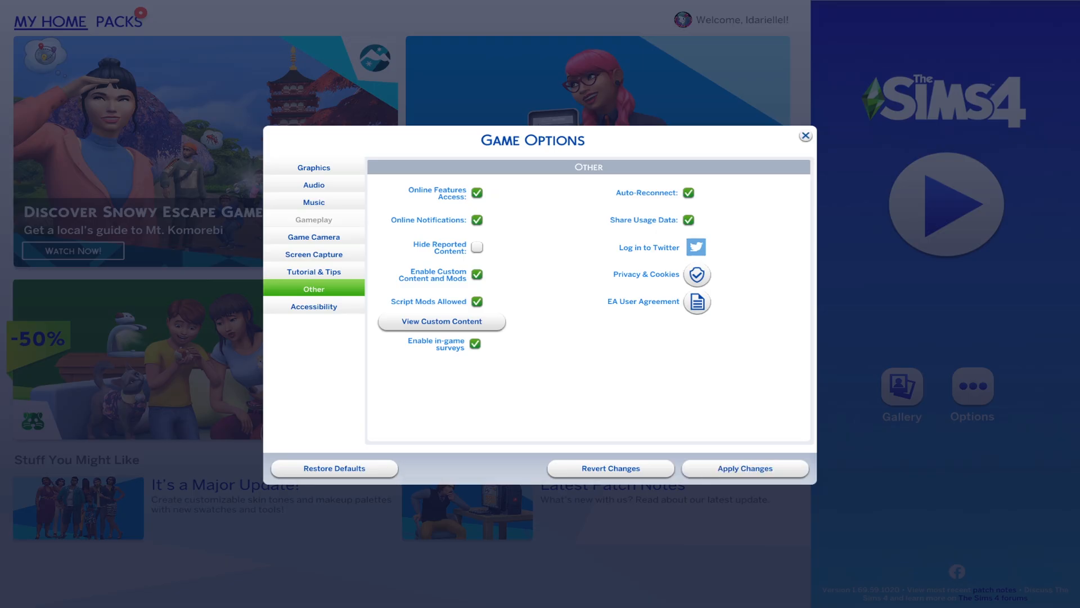
{"action": "left_click", "coordinate": [806, 136]}
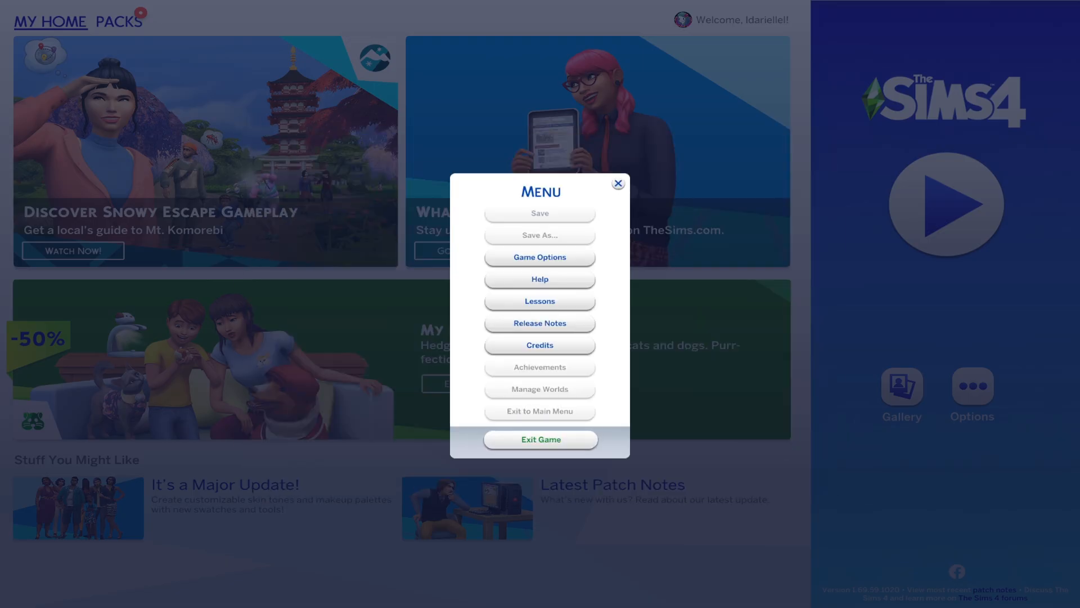
{"action": "left_click", "coordinate": [541, 440]}
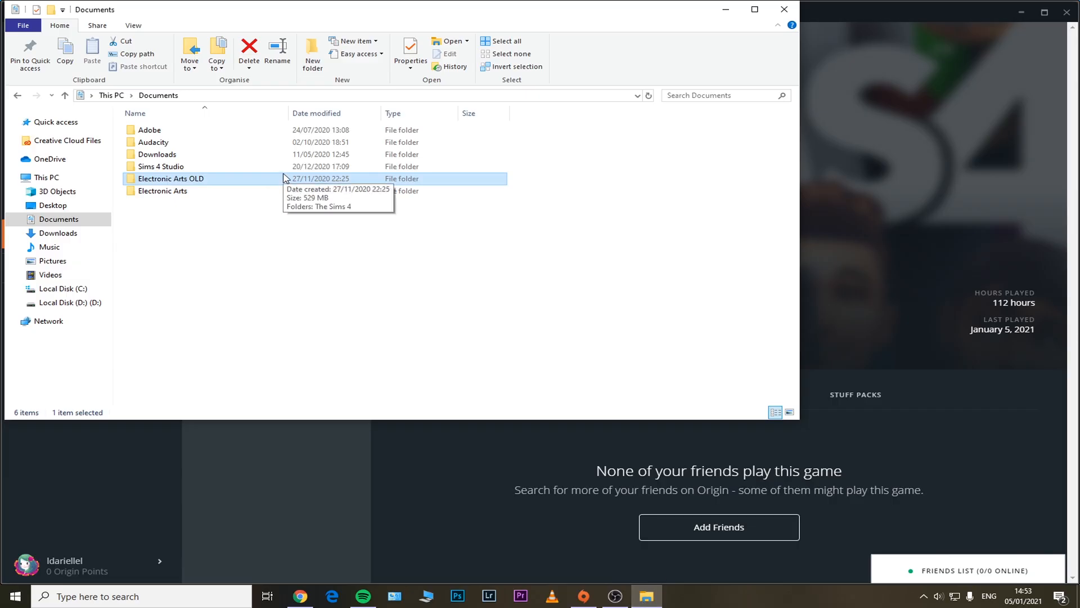
- Open The Sims 4 folder inside the new Electronic Arts folder in Documents
{"action": "left_click", "coordinate": [151, 195]}
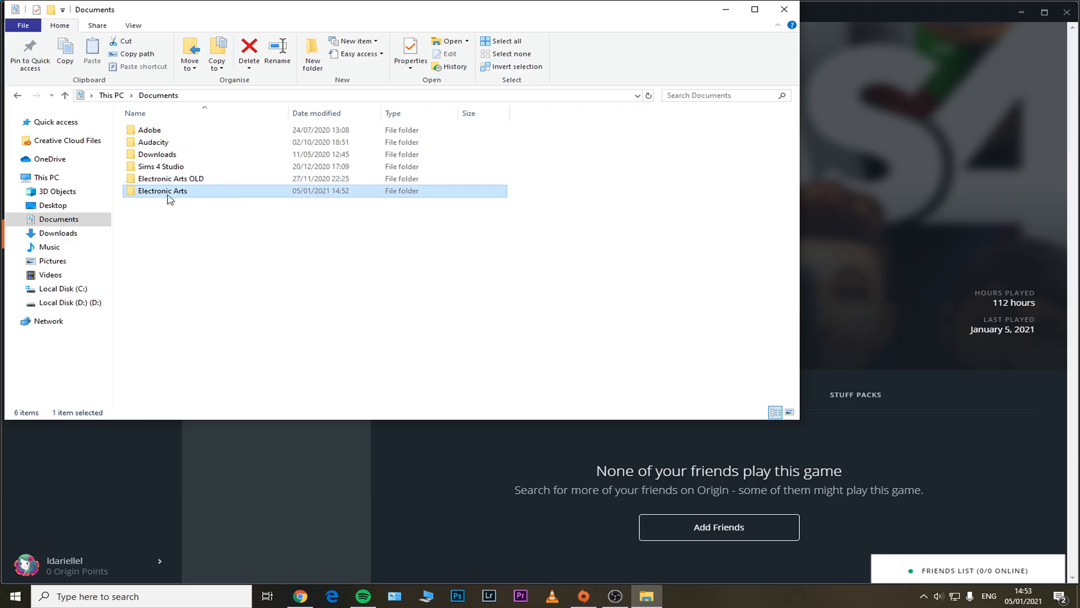
{"action": "double_click", "coordinate": [229, 193]}
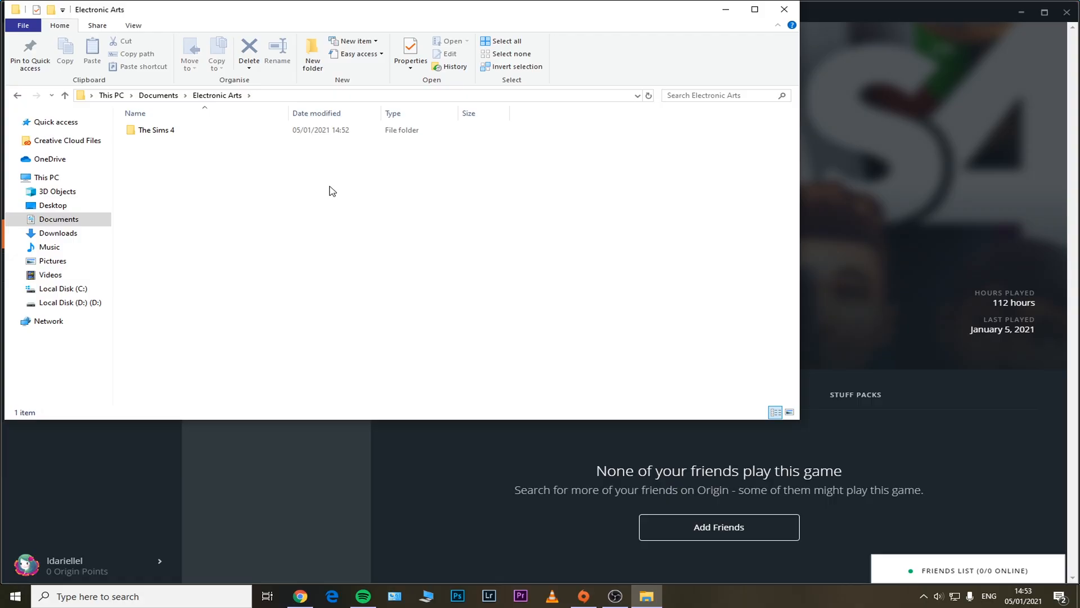
{"action": "double_click", "coordinate": [169, 130]}
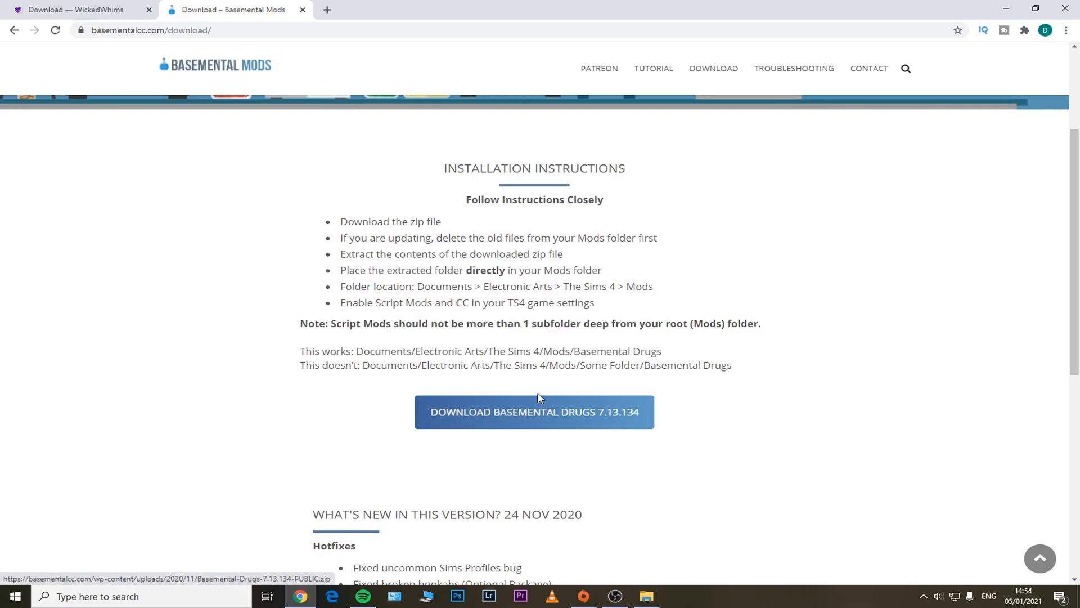
- In Chrome, download UI_Cheats_Extension_v1.21.zip from its Patreon post and the all-modules zip from the MC Command Center page
{"action": "key", "text": "ctrl+Tab"}
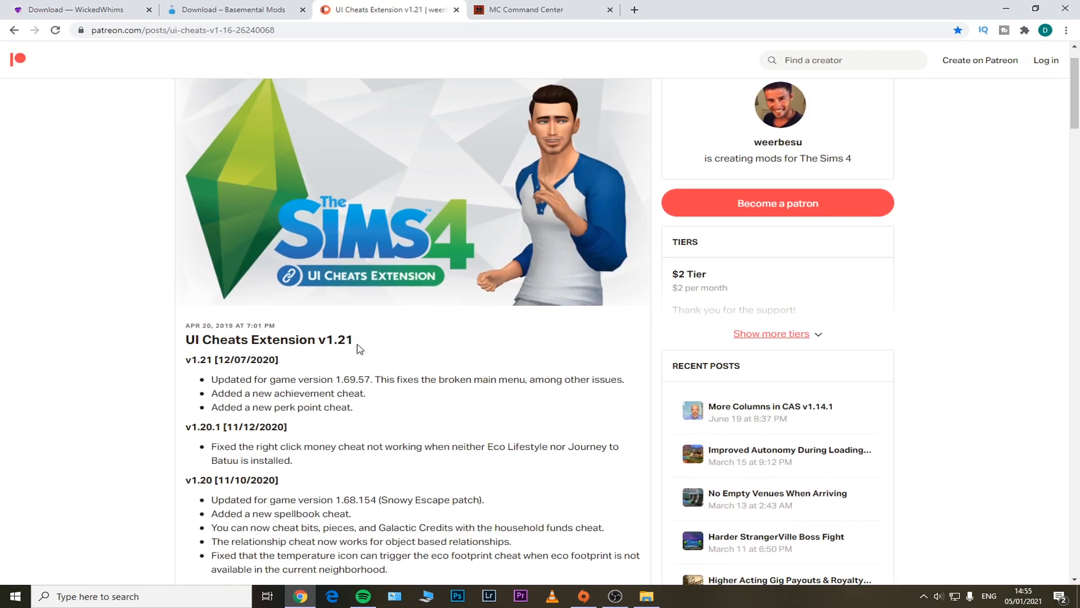
{"action": "scroll", "coordinate": [360, 349], "scroll_direction": "down", "scroll_amount": 20}
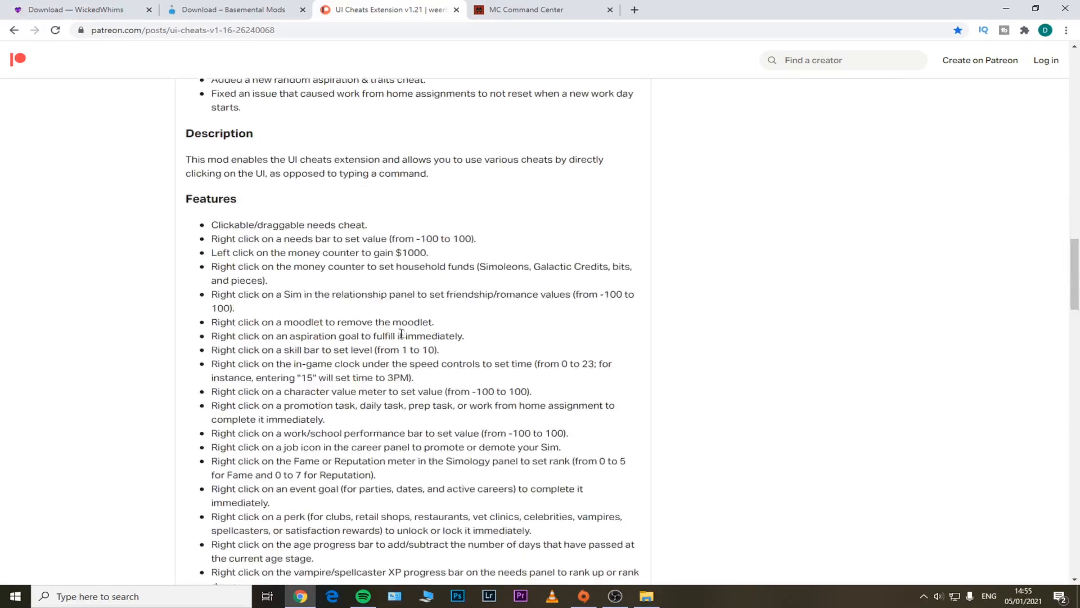
{"action": "scroll", "coordinate": [401, 333], "scroll_direction": "down", "scroll_amount": 15}
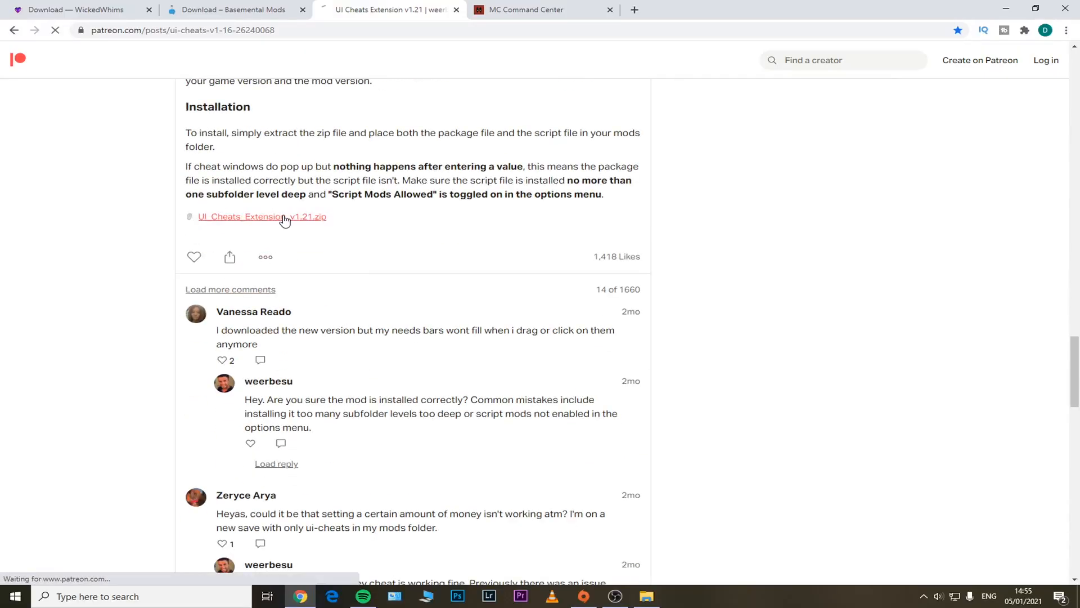
{"action": "left_click", "coordinate": [278, 218]}
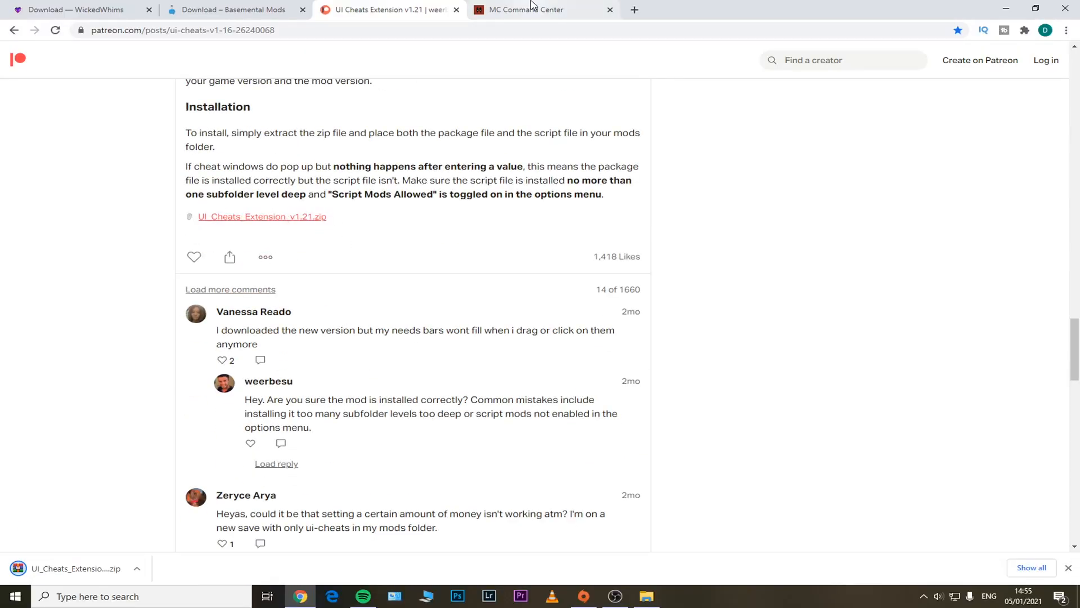
{"action": "left_click", "coordinate": [532, 5]}
{"action": "left_click", "coordinate": [239, 294]}
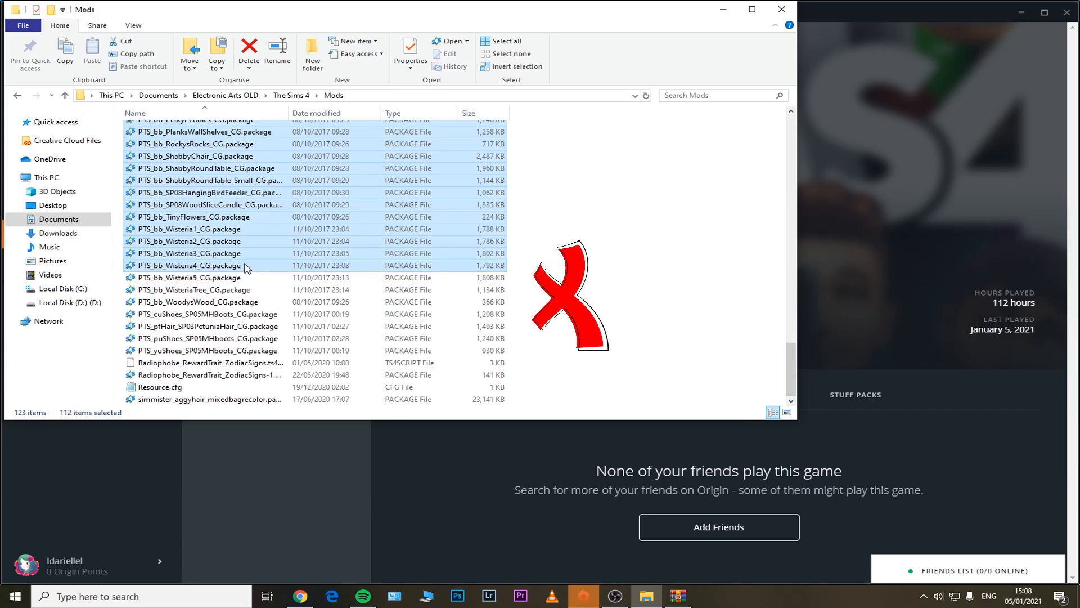
- Copy the selected package files from the old Mods folder and paste them into Electronic Arts > The Sims 4 > Mods
{"action": "right_click", "coordinate": [285, 272]}
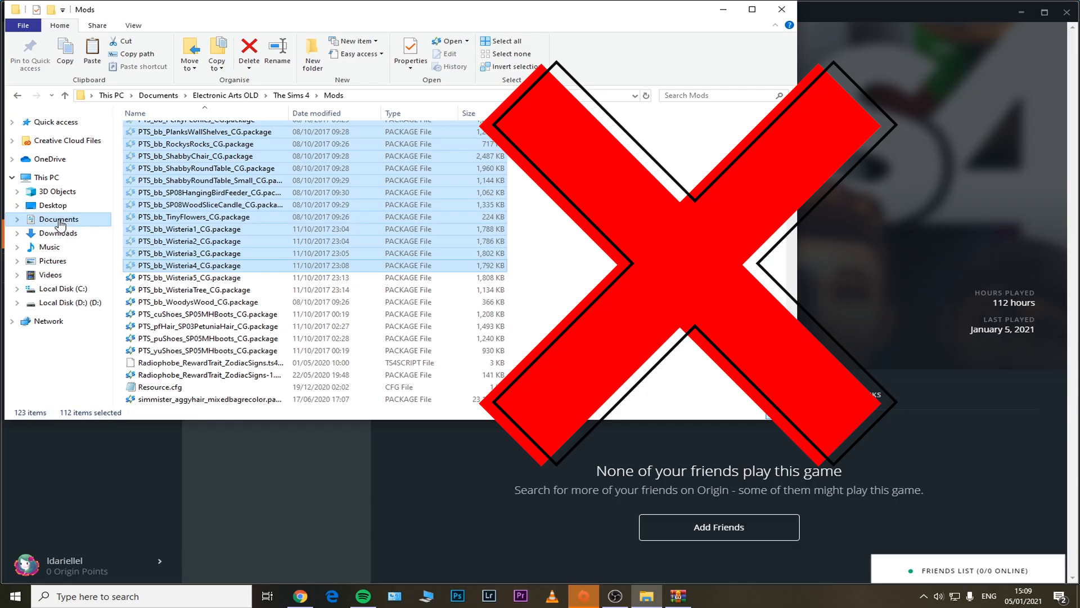
{"action": "left_click", "coordinate": [59, 220]}
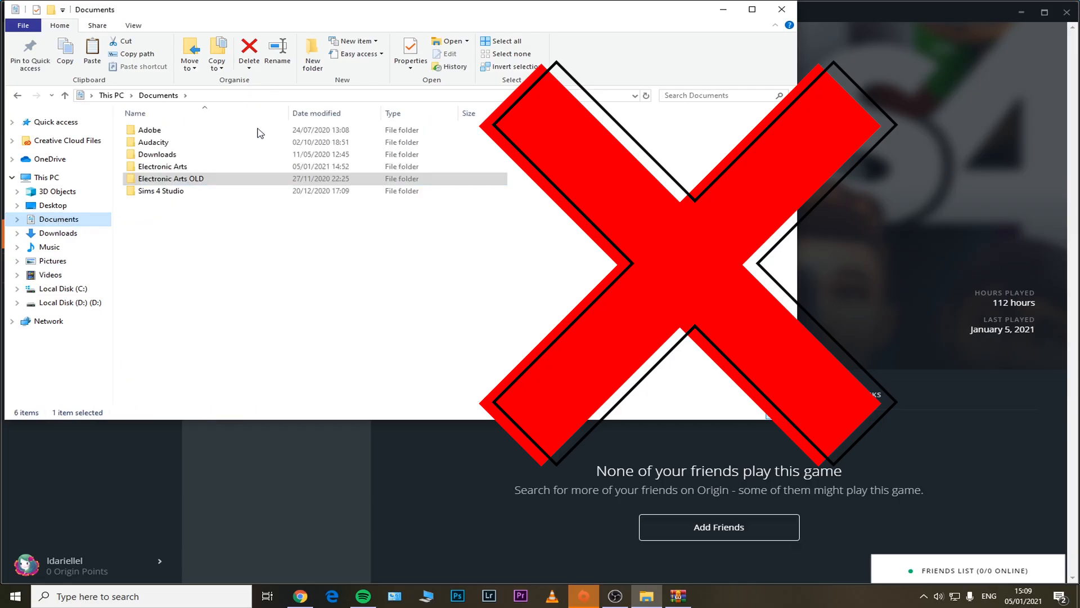
{"action": "left_click", "coordinate": [177, 169]}
{"action": "double_click", "coordinate": [178, 169]}
{"action": "double_click", "coordinate": [164, 133]}
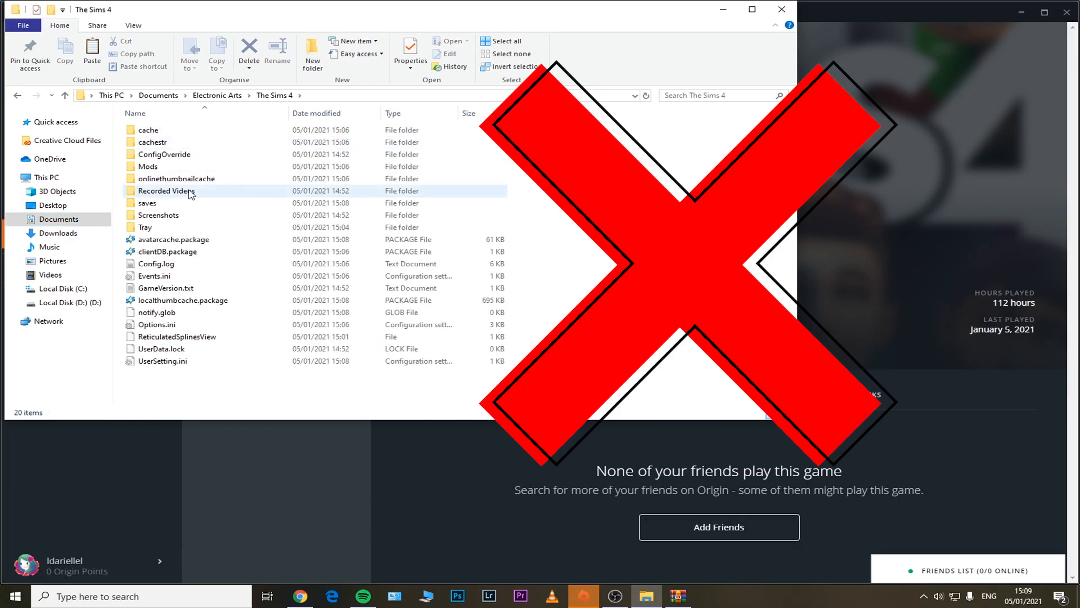
{"action": "double_click", "coordinate": [192, 168]}
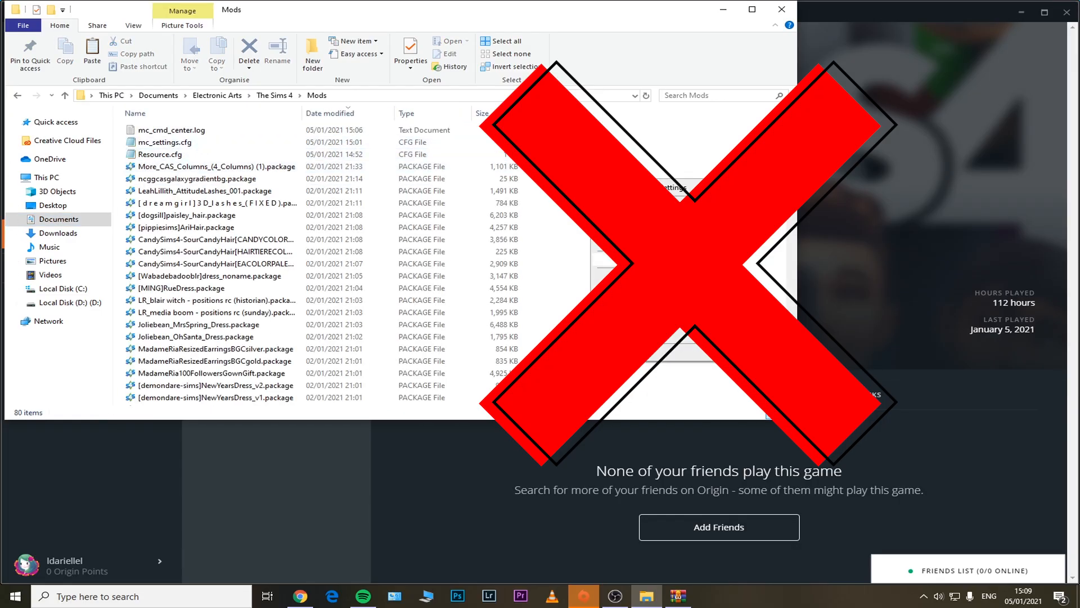
{"action": "key", "text": "ctrl+v"}
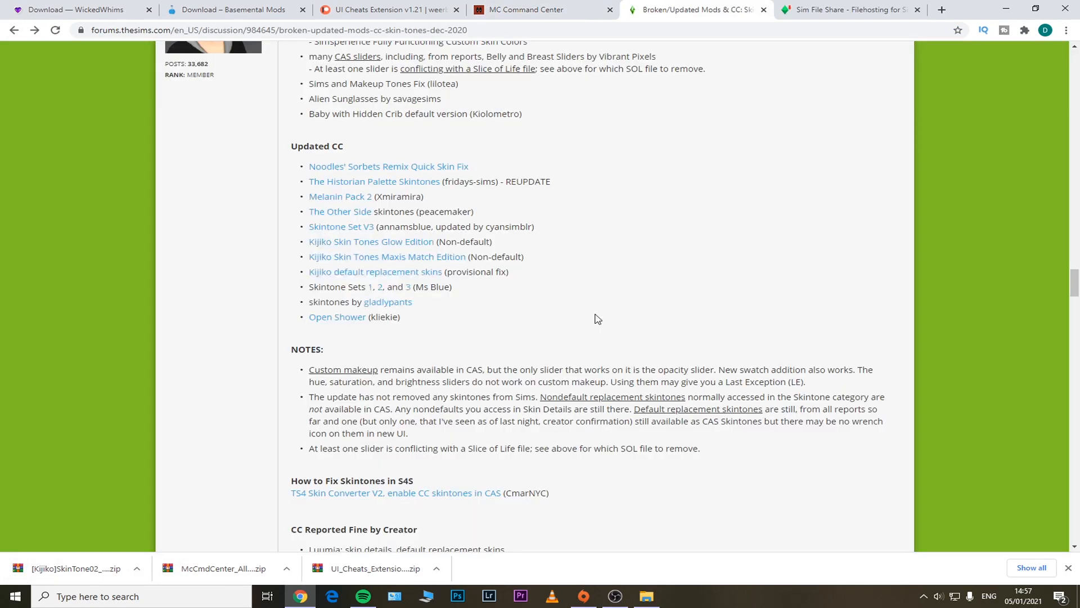
- In Chrome, open The Other Side skintones page from the forum's Updated CC list, dismissing the Melanin Pack 2 dialog
{"action": "left_click", "coordinate": [350, 204]}
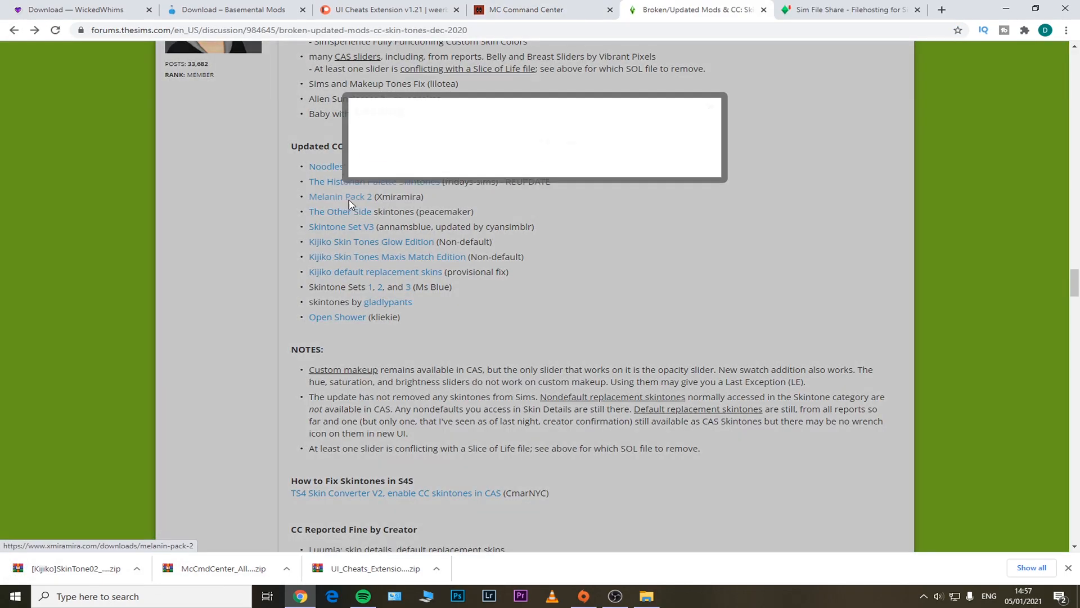
{"action": "left_click", "coordinate": [706, 107]}
{"action": "left_click", "coordinate": [340, 219]}
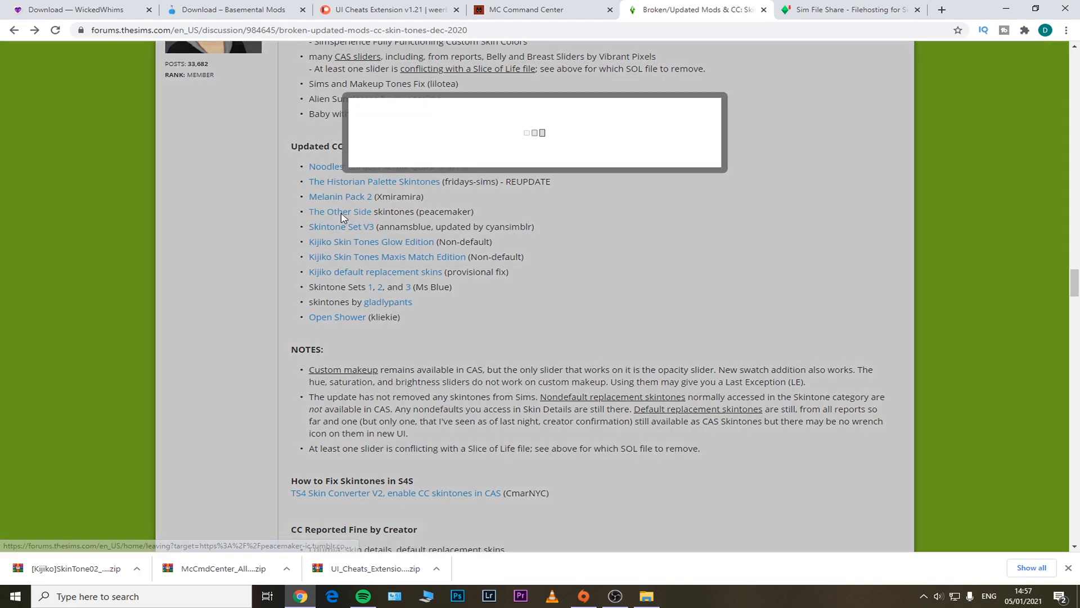
{"action": "left_click", "coordinate": [474, 168]}
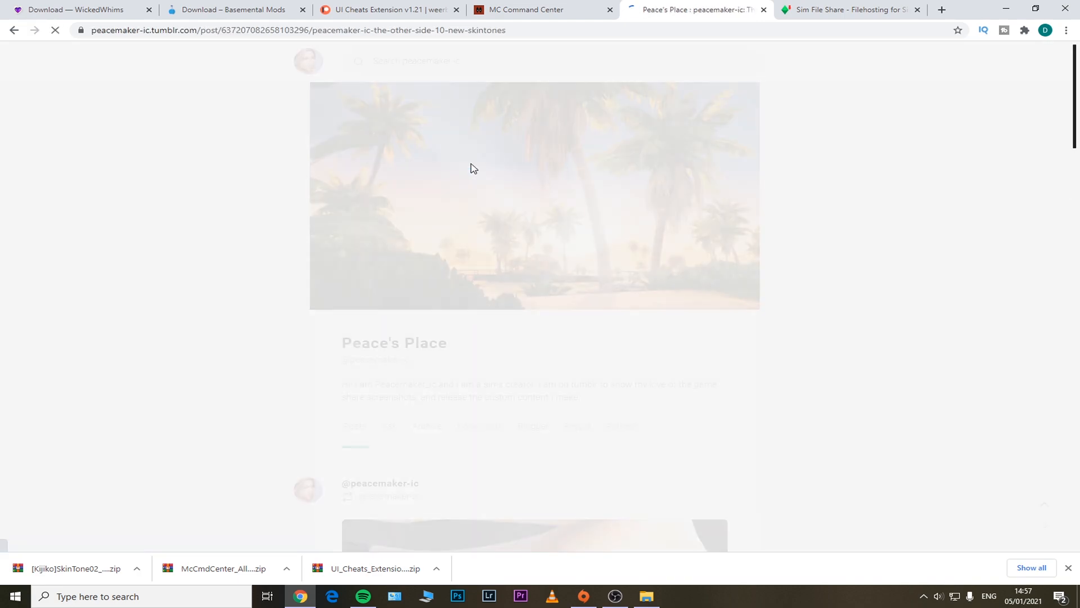
- Find the December 2020 update note in The Other Side skintones post and continue to the full post
{"action": "scroll", "coordinate": [447, 258], "scroll_direction": "down", "scroll_amount": 8}
{"action": "scroll", "coordinate": [542, 212], "scroll_direction": "down", "scroll_amount": 3}
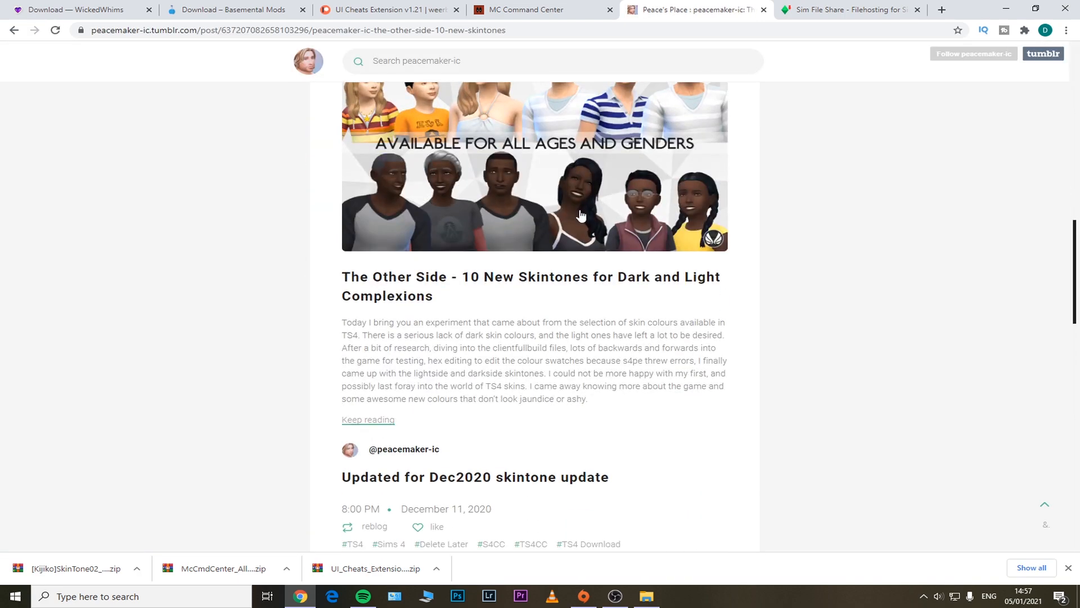
{"action": "scroll", "coordinate": [557, 254], "scroll_direction": "down", "scroll_amount": 1}
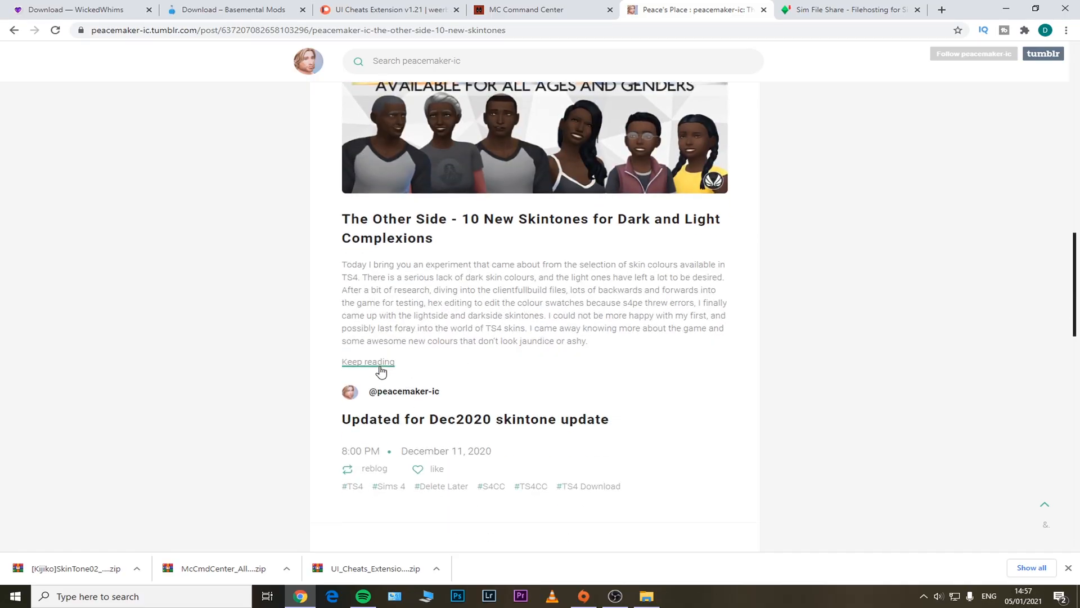
{"action": "scroll", "coordinate": [381, 371], "scroll_direction": "down", "scroll_amount": 2}
{"action": "scroll", "coordinate": [394, 331], "scroll_direction": "up", "scroll_amount": 1}
{"action": "left_click", "coordinate": [372, 309]}
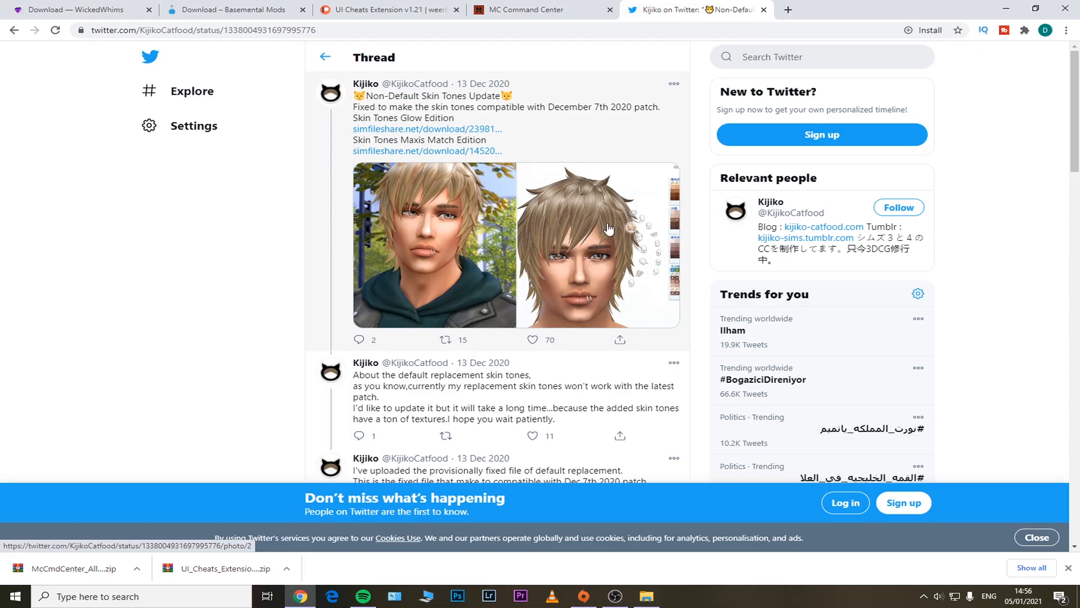
- Open the Sim File Share link for Kijiko's Skin Tones Glow Edition from the Twitter thread
{"action": "left_click", "coordinate": [435, 133]}
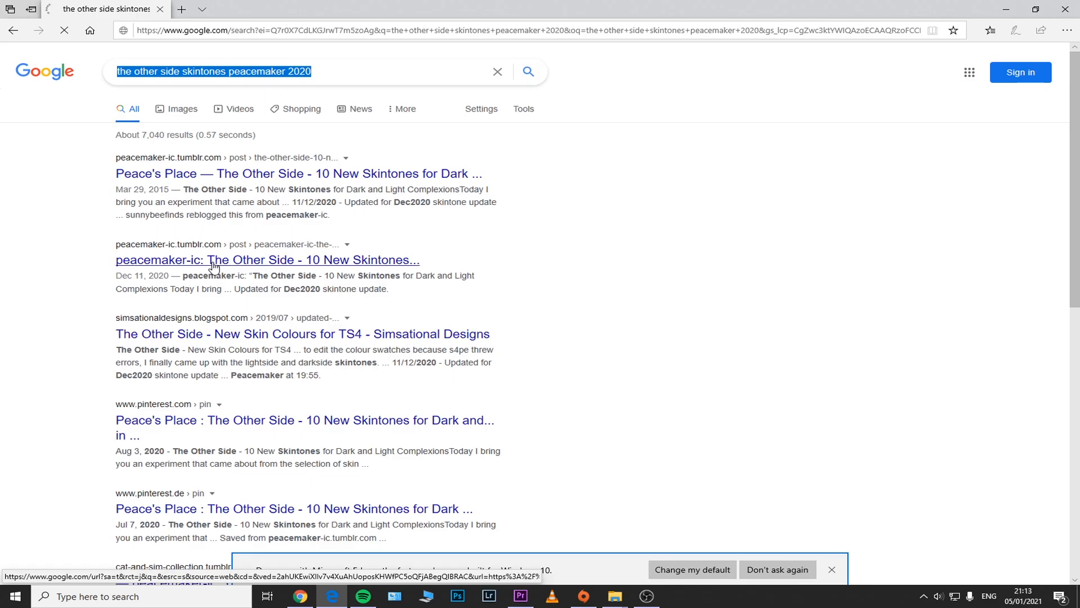
- In Microsoft Edge, open the peacemaker-ic Other Side skintones post from December 2020 in the search results and look through it
{"action": "left_click", "coordinate": [213, 262]}
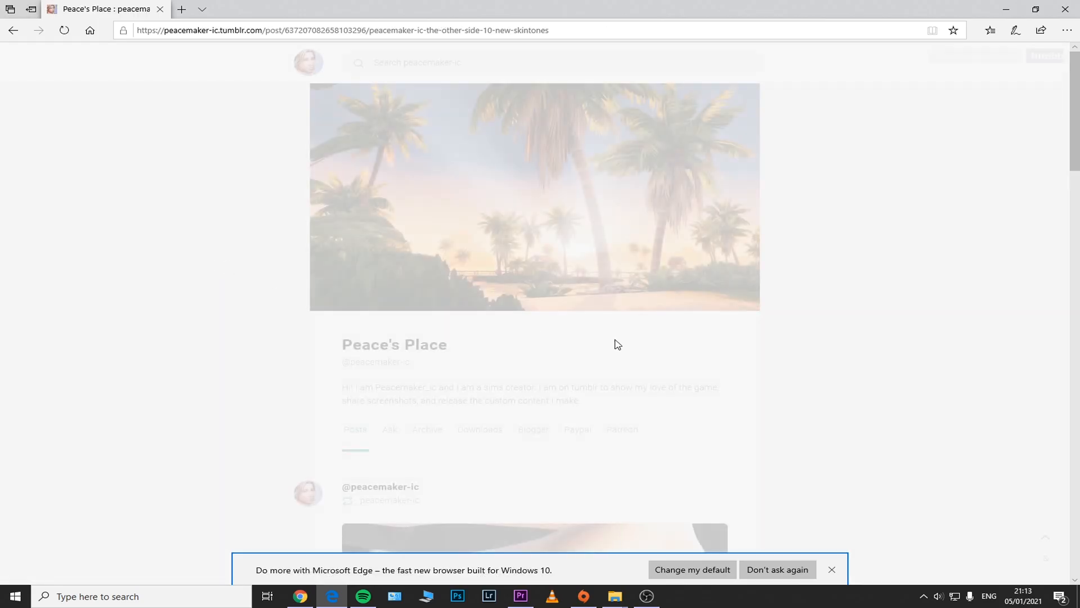
{"action": "scroll", "coordinate": [543, 365], "scroll_direction": "down", "scroll_amount": 15}
{"action": "scroll", "coordinate": [507, 299], "scroll_direction": "up", "scroll_amount": 1}
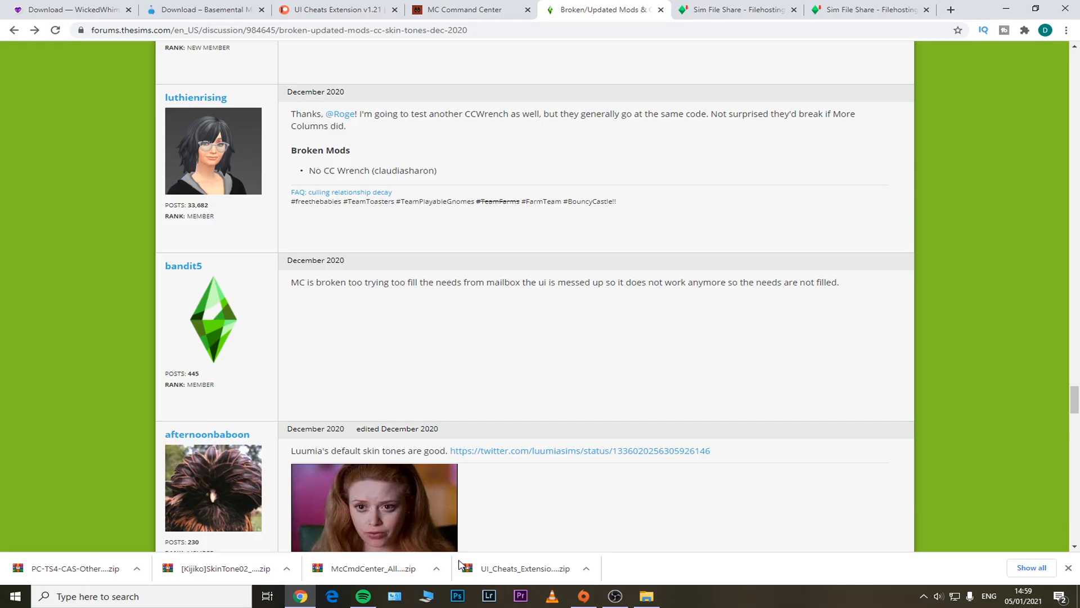
- Extract the package and script files from the downloaded UI Cheats Extension zip into the new Sims 4 Mods folder
{"action": "left_click", "coordinate": [646, 596]}
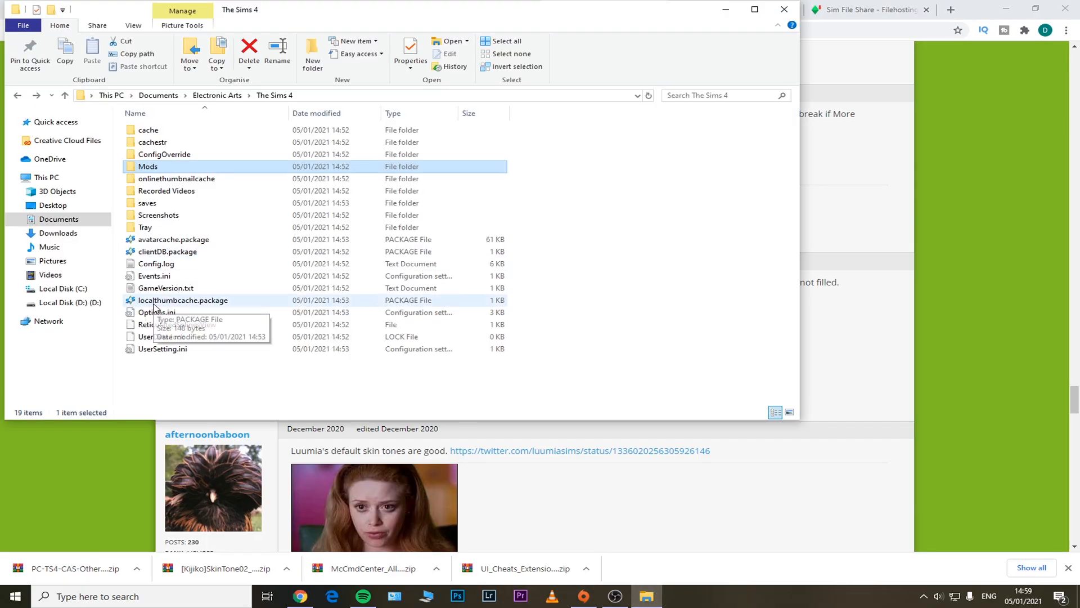
{"action": "double_click", "coordinate": [150, 168]}
{"action": "left_click", "coordinate": [525, 569]}
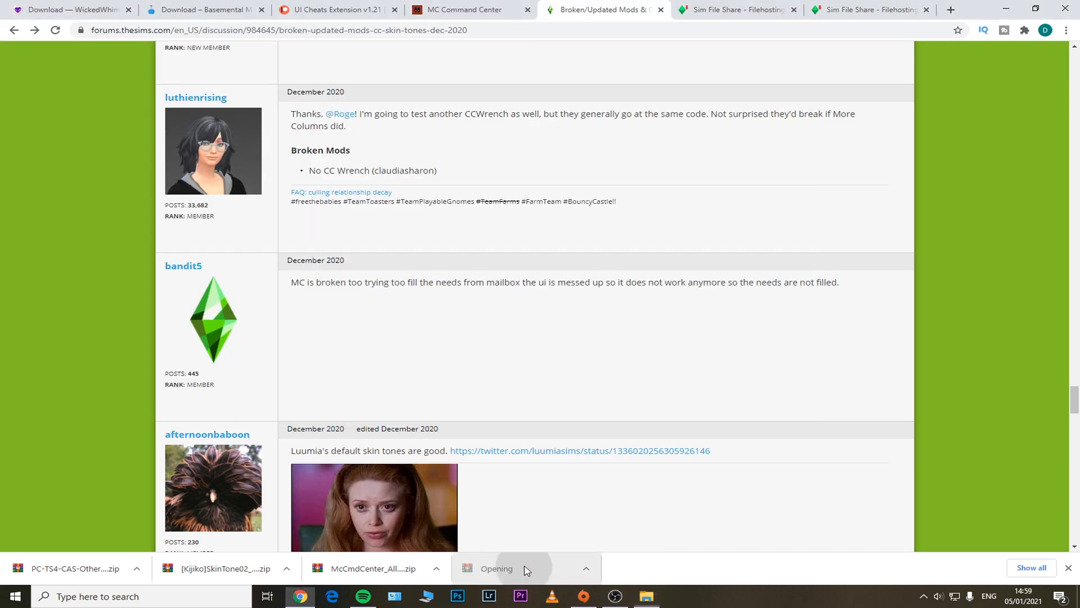
{"action": "left_click", "coordinate": [782, 107]}
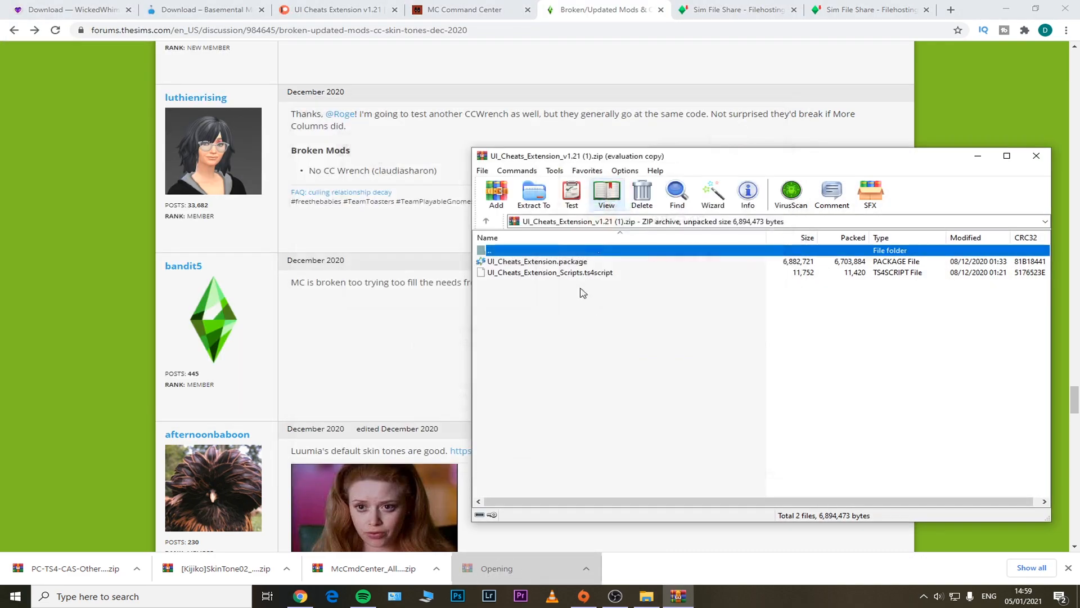
{"action": "left_click_drag", "start_coordinate": [582, 290], "coordinate": [563, 262]}
{"action": "left_click_drag", "start_coordinate": [563, 263], "coordinate": [563, 267]}
{"action": "left_click_drag", "start_coordinate": [664, 599], "coordinate": [651, 599]}
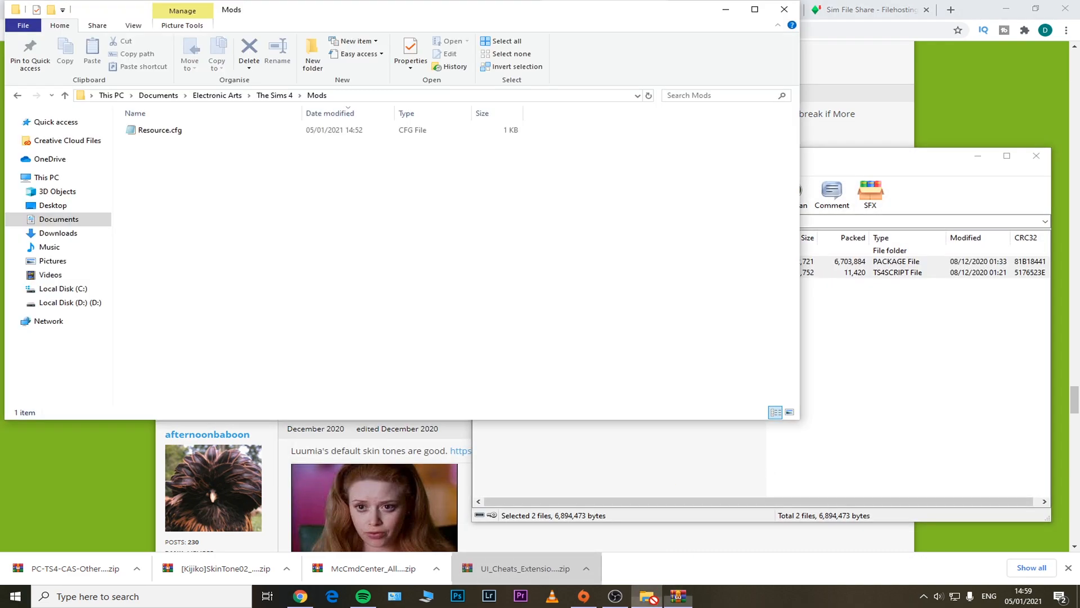
{"action": "left_click_drag", "start_coordinate": [200, 183], "coordinate": [201, 184]}
- Extract all files from McCmdCenter_AllModules_7_5_3 (1).zip into the Mods folder and close the archive
{"action": "left_click_drag", "start_coordinate": [696, 450], "coordinate": [650, 265]}
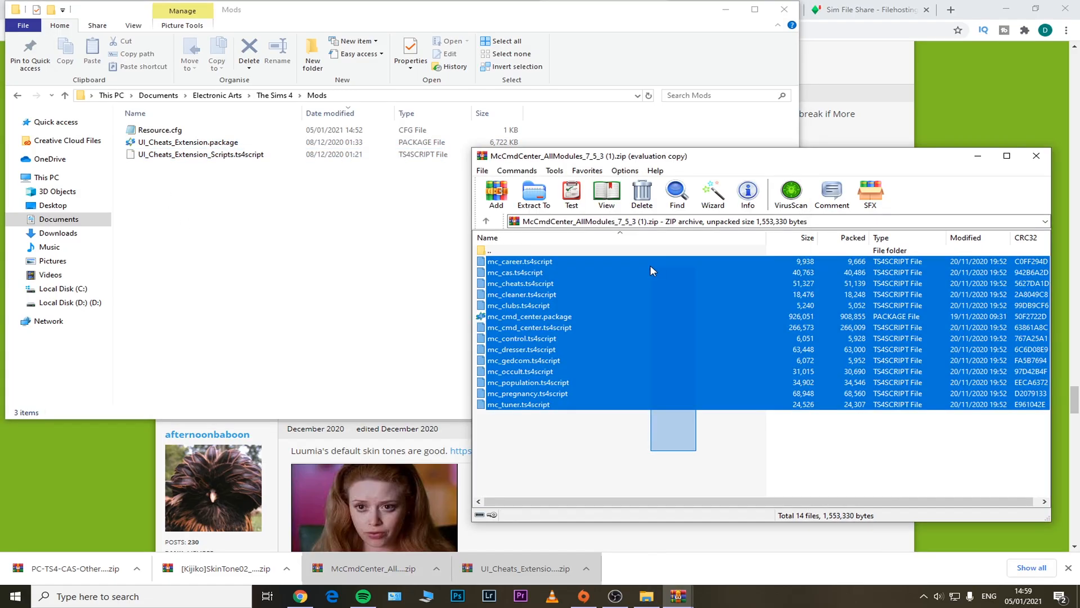
{"action": "left_click_drag", "start_coordinate": [327, 320], "coordinate": [174, 214]}
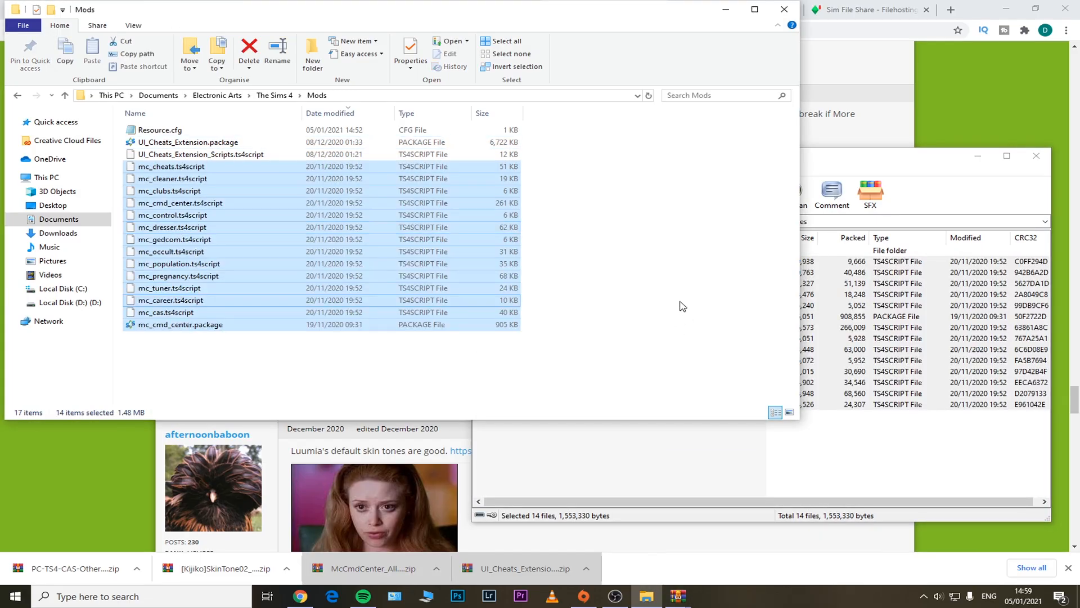
{"action": "left_click", "coordinate": [926, 167]}
{"action": "left_click", "coordinate": [1041, 163]}
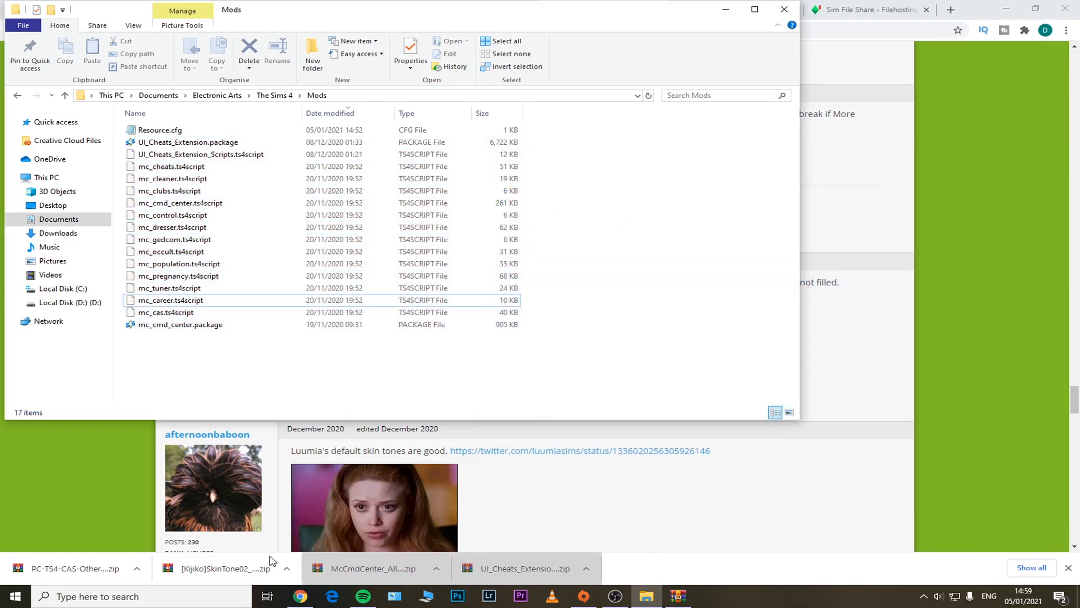
- Extract [Kijiko]SkinTone02_glow_non-default.package from the downloaded Kijiko skin tone zip into the Mods folder
{"action": "left_click", "coordinate": [225, 568]}
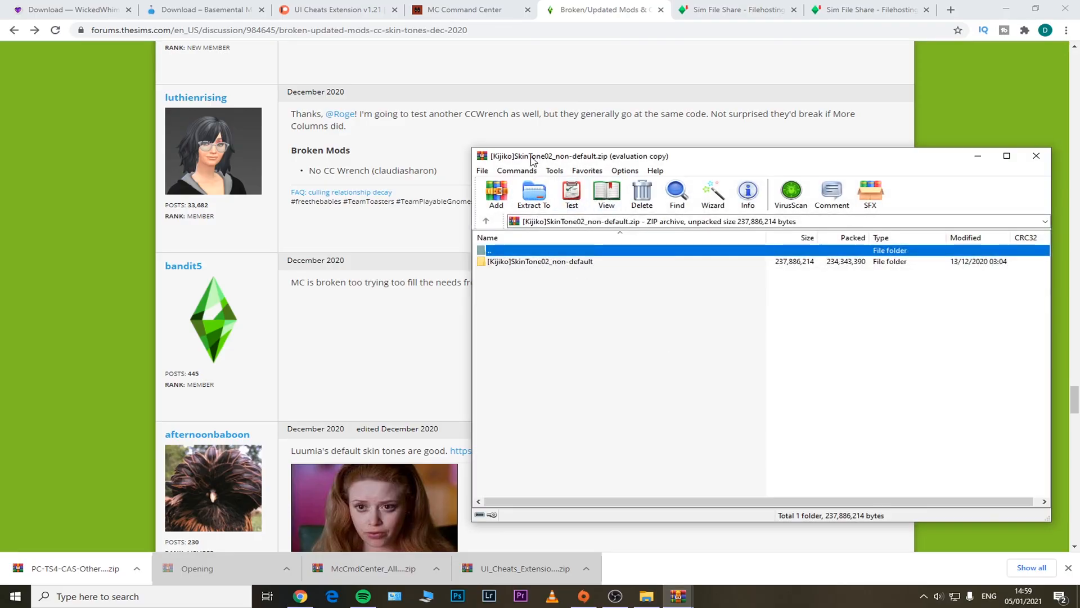
{"action": "left_click", "coordinate": [859, 293]}
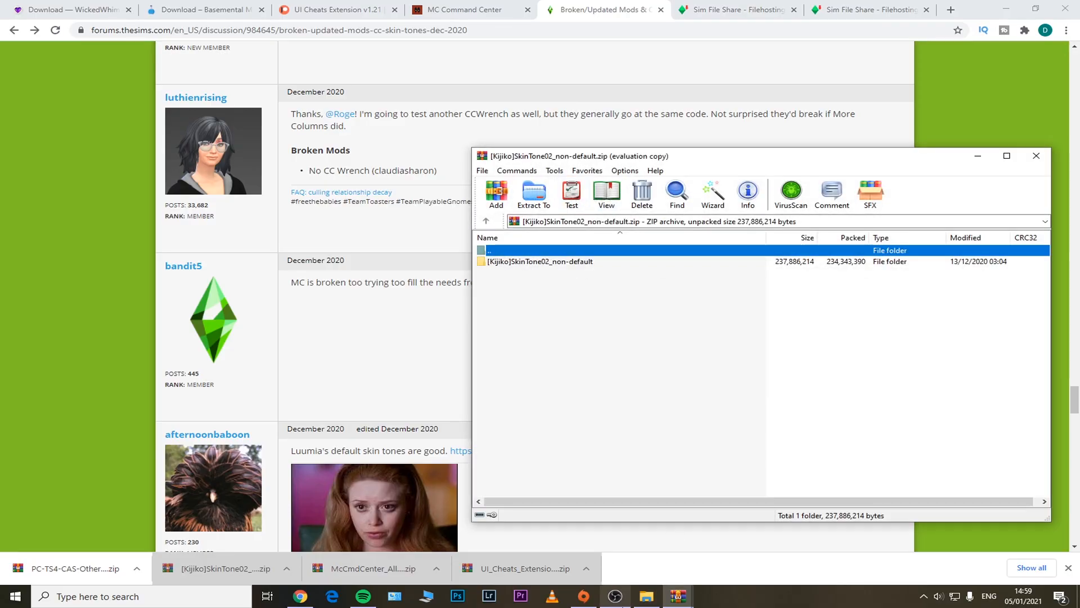
{"action": "left_click", "coordinate": [647, 595]}
{"action": "left_click", "coordinate": [678, 596]}
{"action": "double_click", "coordinate": [528, 262]}
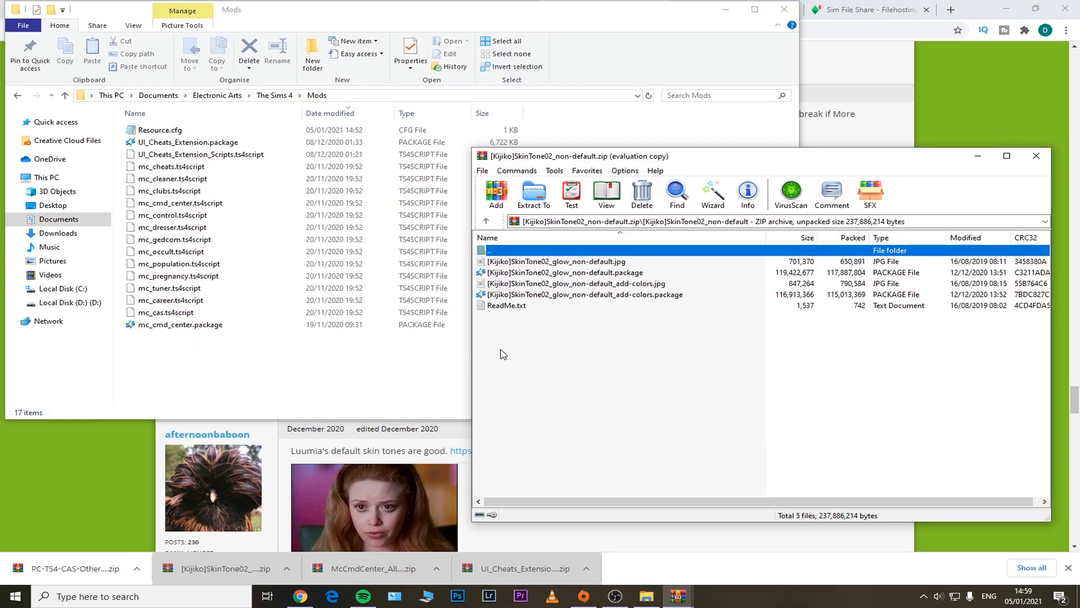
{"action": "left_click", "coordinate": [551, 273]}
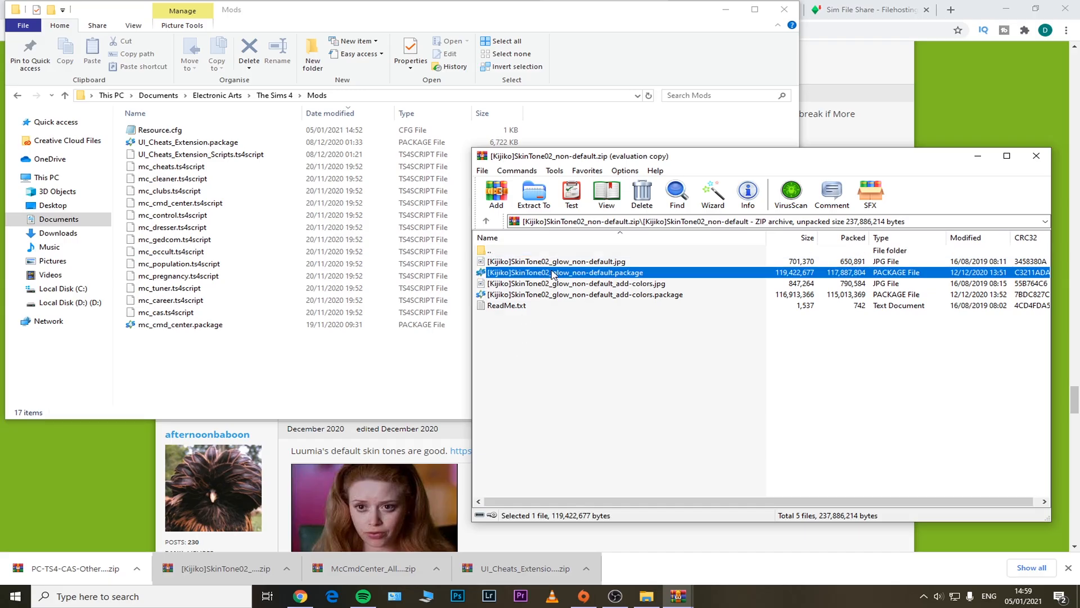
{"action": "left_click_drag", "start_coordinate": [261, 352], "coordinate": [263, 353]}
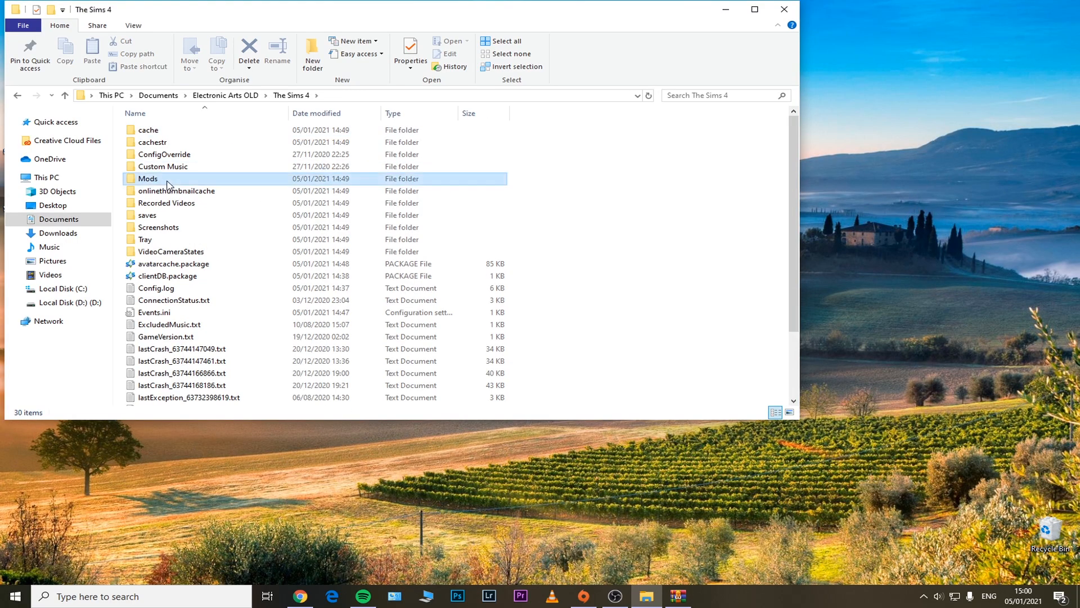
- Open the Mods folder inside Electronic Arts OLD > The Sims 4 and look through the old custom content and mod files
{"action": "double_click", "coordinate": [152, 180]}
{"action": "scroll", "coordinate": [387, 242], "scroll_direction": "down", "scroll_amount": 14}
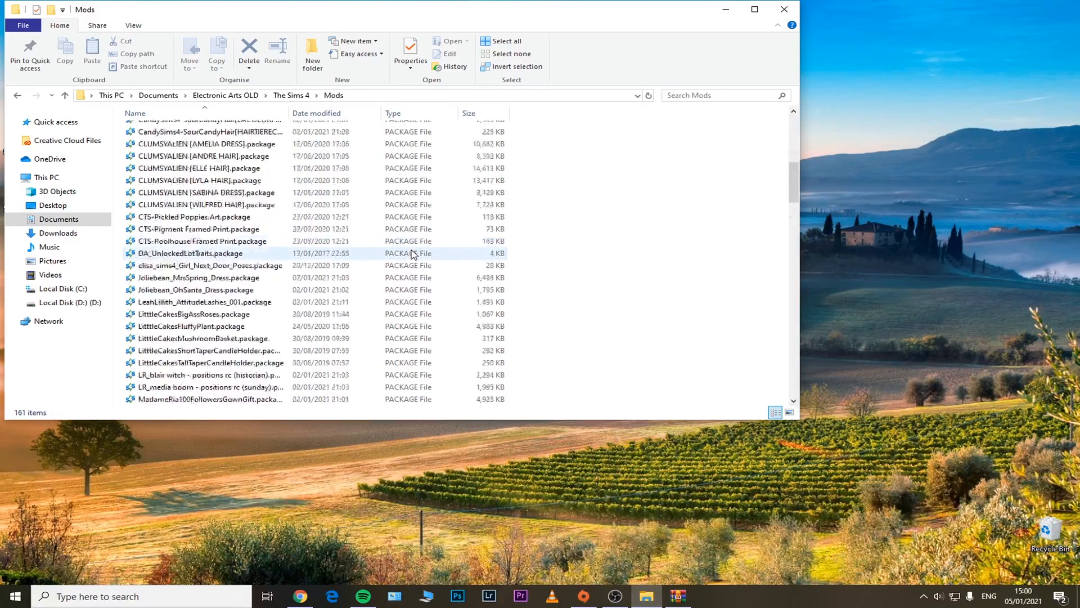
{"action": "scroll", "coordinate": [412, 254], "scroll_direction": "down", "scroll_amount": 15}
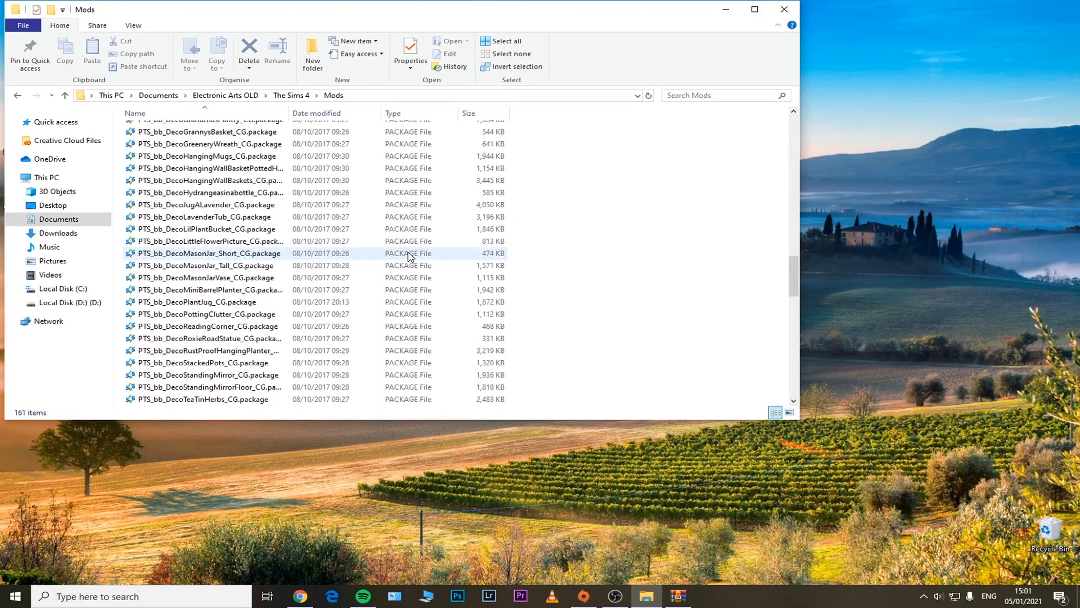
{"action": "scroll", "coordinate": [410, 256], "scroll_direction": "down", "scroll_amount": 12}
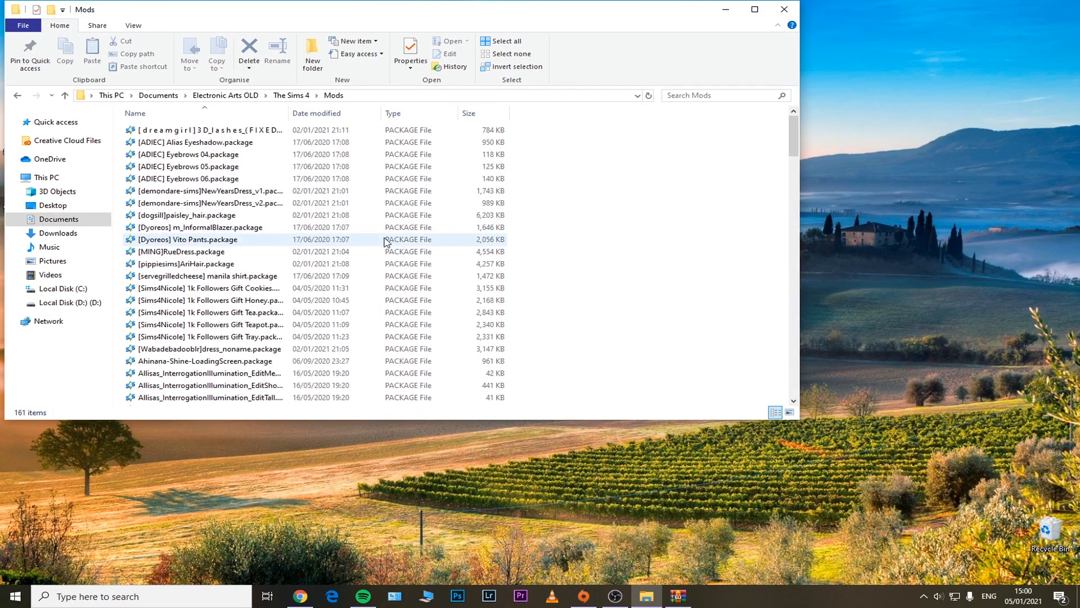
{"action": "scroll", "coordinate": [405, 250], "scroll_direction": "down", "scroll_amount": 17}
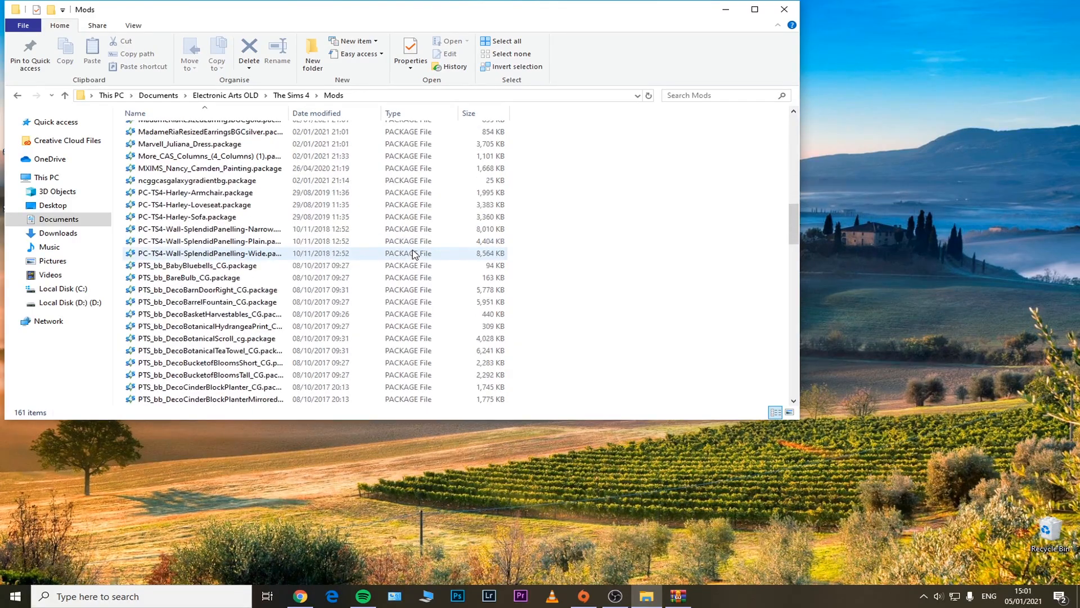
{"action": "scroll", "coordinate": [412, 255], "scroll_direction": "down", "scroll_amount": 13}
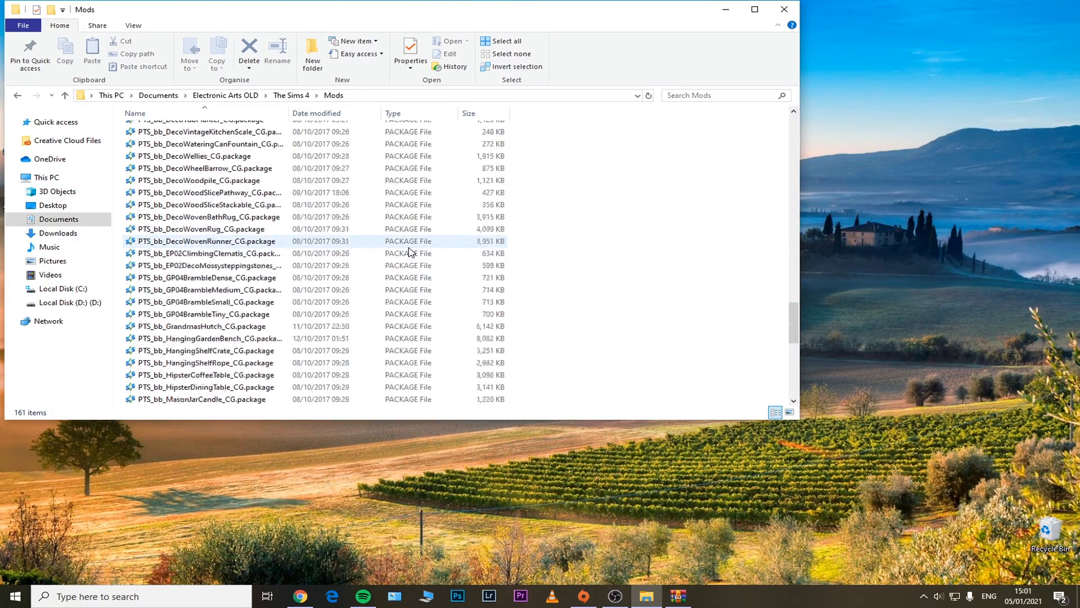
{"action": "scroll", "coordinate": [411, 254], "scroll_direction": "down", "scroll_amount": 4}
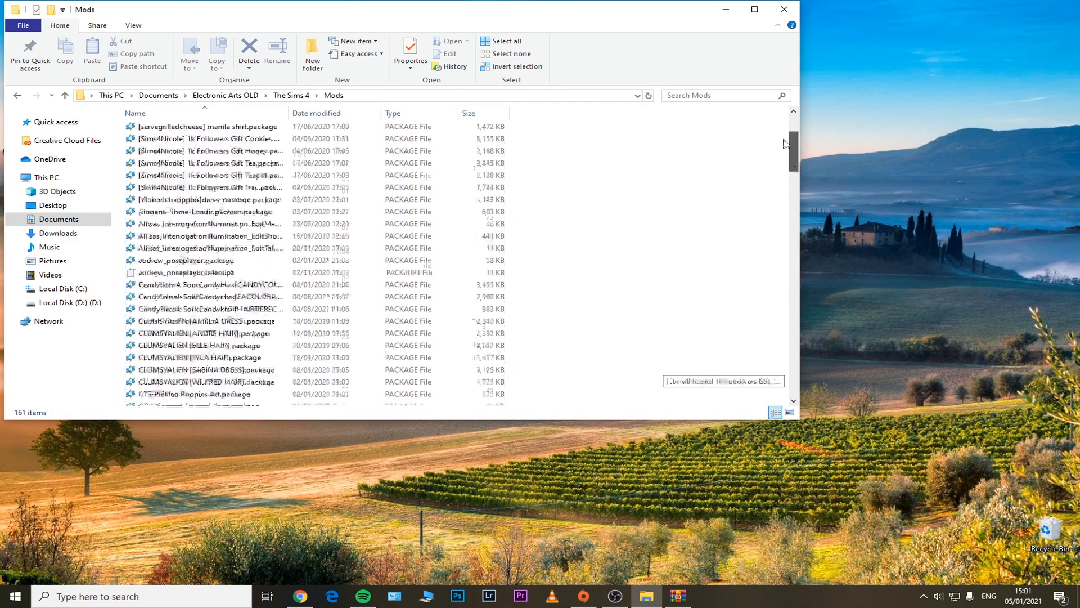
{"action": "scroll", "coordinate": [401, 241], "scroll_direction": "up", "scroll_amount": 2}
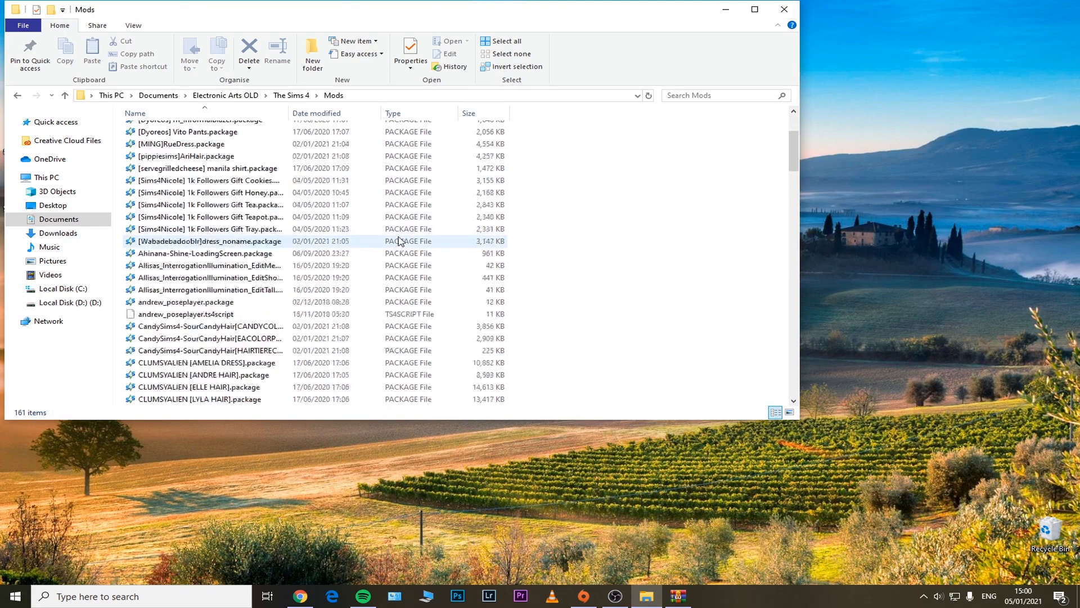
{"action": "scroll", "coordinate": [401, 241], "scroll_direction": "down", "scroll_amount": 7}
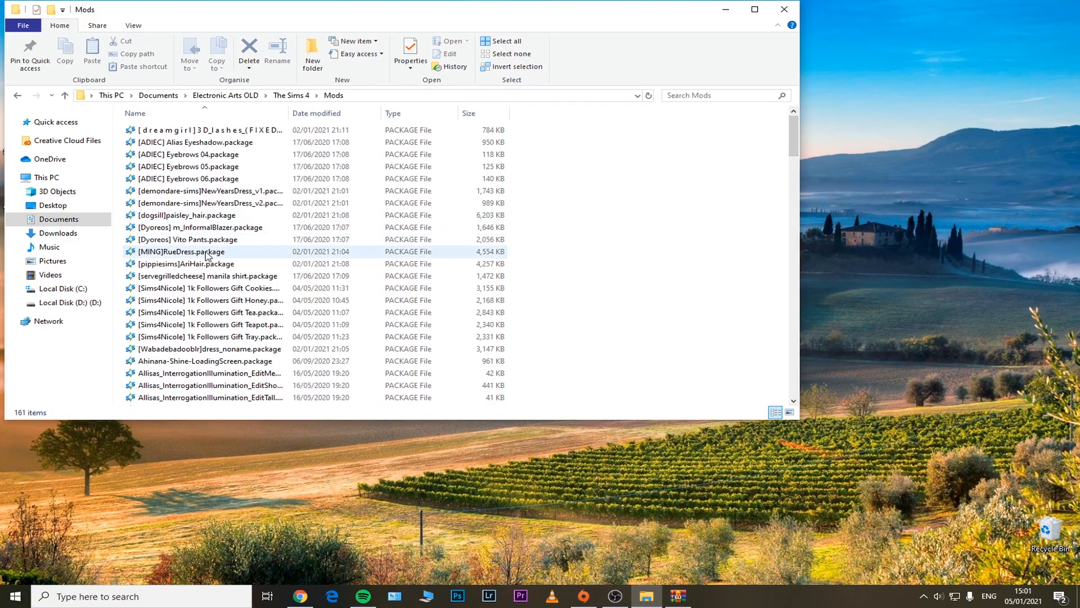
- Move the first 16 package files, through the [Sims4Nicole] 1k Followers Gift Tea, from the old Mods folder into Electronic Arts > The Sims 4 > Mods
{"action": "left_click", "coordinate": [196, 132]}
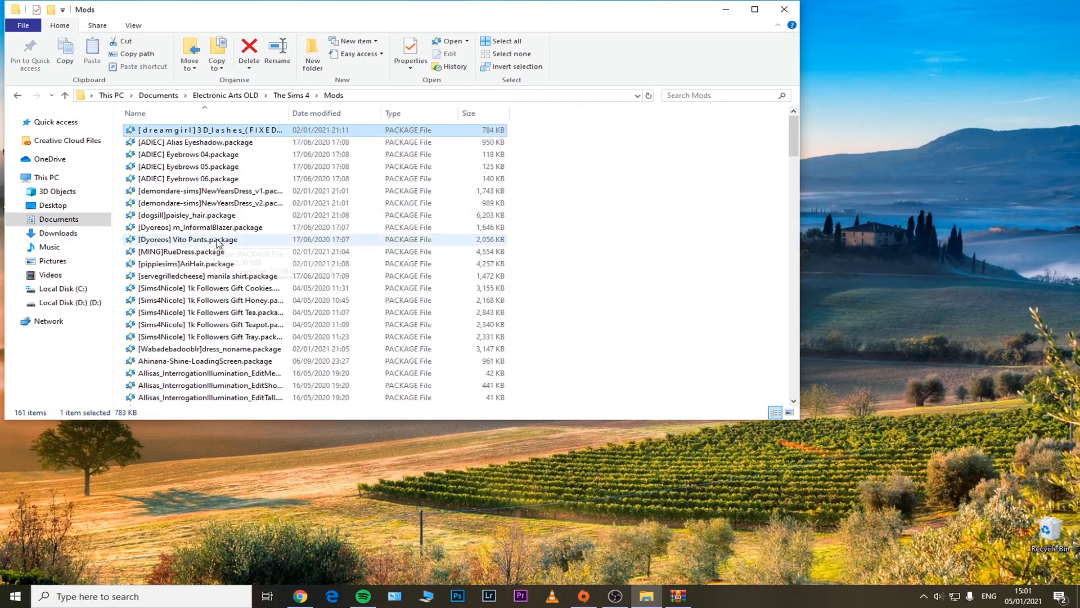
{"action": "left_click", "coordinate": [218, 312], "text": "shift"}
{"action": "right_click", "coordinate": [226, 276]}
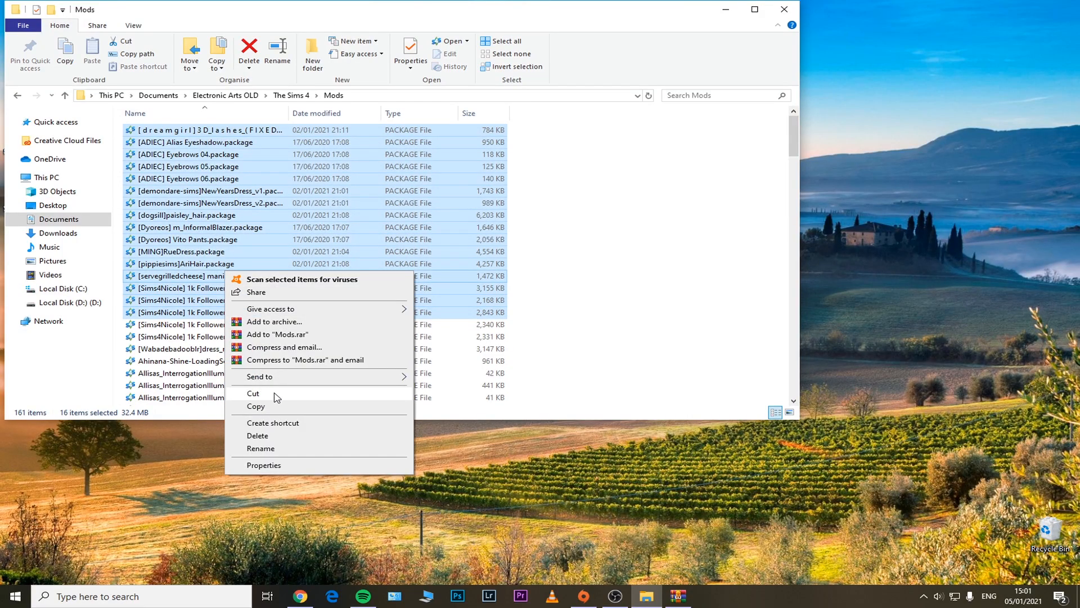
{"action": "left_click", "coordinate": [275, 394]}
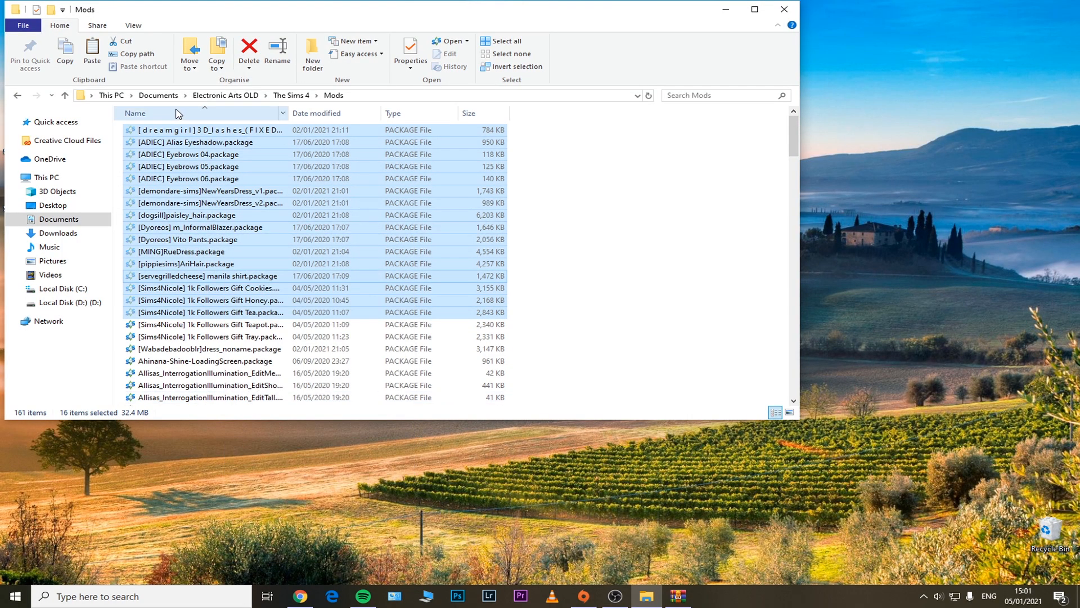
{"action": "left_click", "coordinate": [158, 96]}
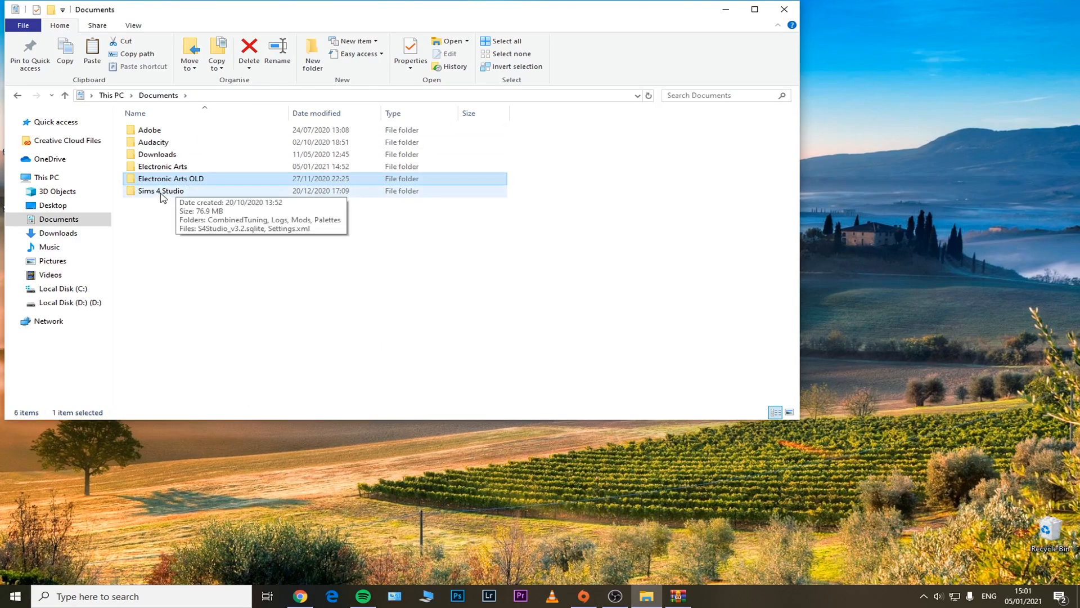
{"action": "left_click", "coordinate": [154, 169]}
{"action": "double_click", "coordinate": [204, 169]}
{"action": "double_click", "coordinate": [141, 131]}
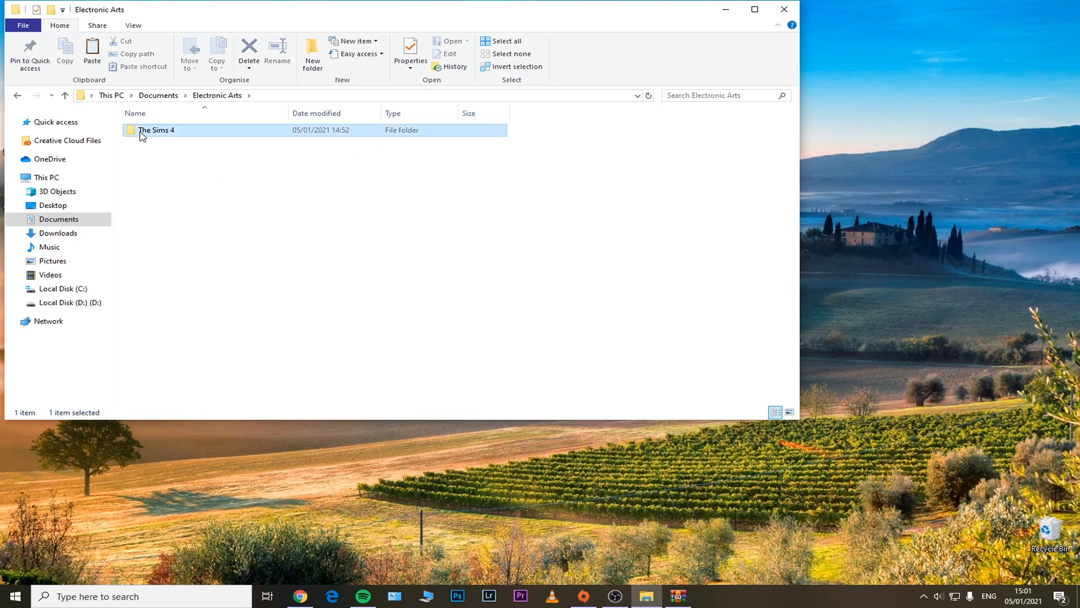
{"action": "left_click", "coordinate": [167, 169]}
{"action": "double_click", "coordinate": [166, 169]}
{"action": "right_click", "coordinate": [591, 173]}
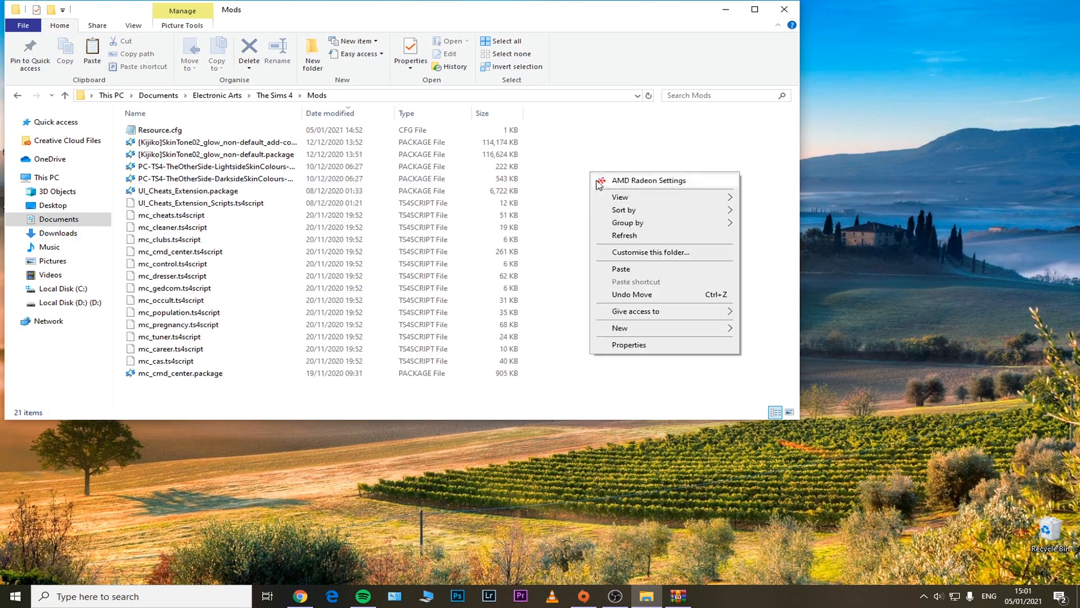
{"action": "left_click", "coordinate": [621, 268]}
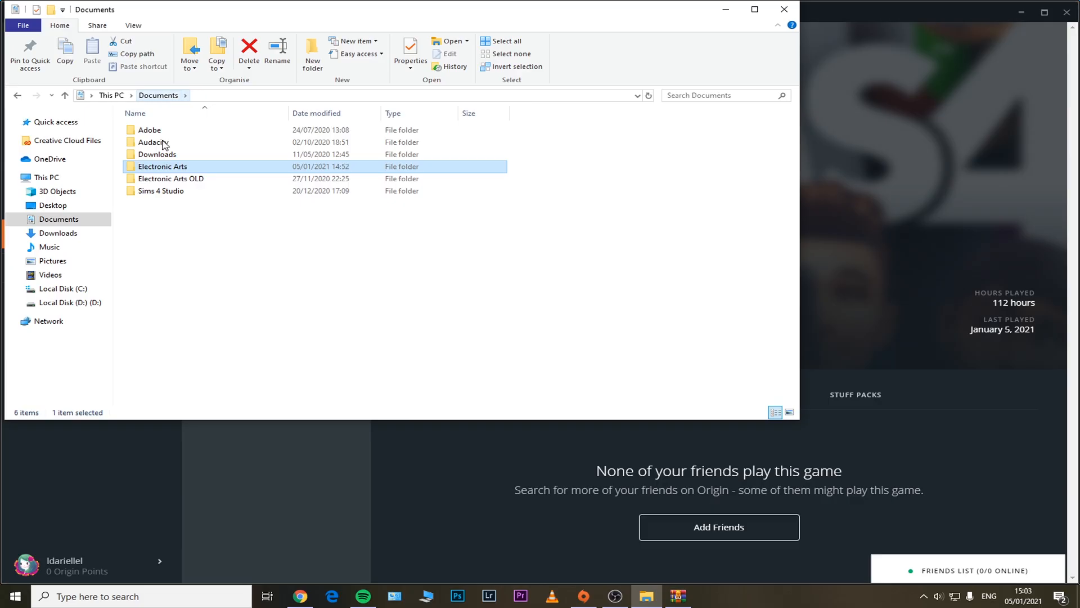
- Copy the next 21 package files, from [Sims4Nicole] Gift Teapot through DA_UnlockedLotTraits, from the old Mods folder into Electronic Arts > The Sims 4 > Mods
{"action": "left_click", "coordinate": [166, 180]}
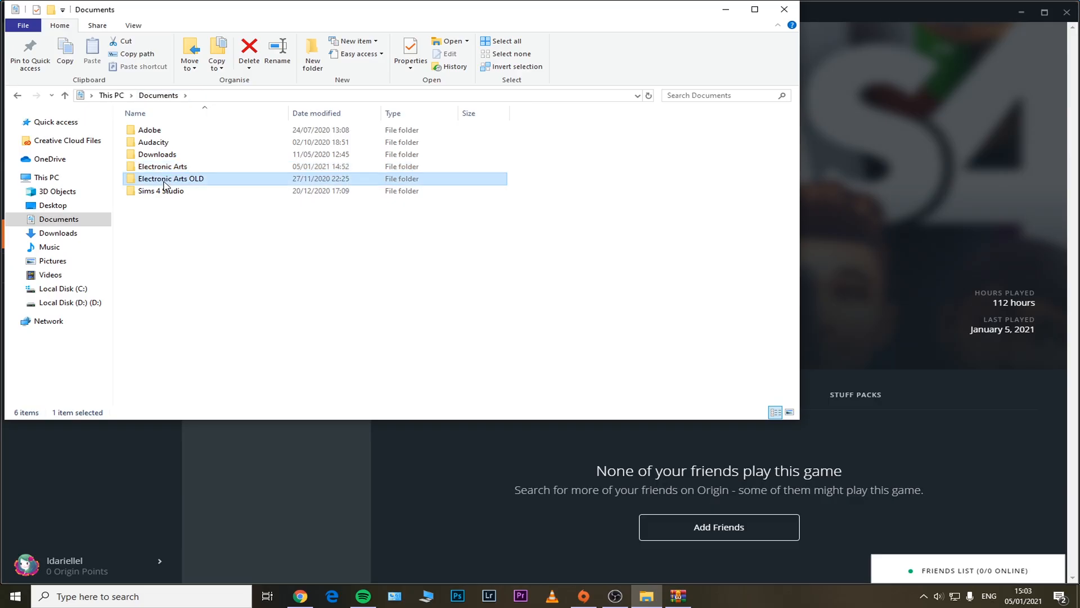
{"action": "double_click", "coordinate": [223, 187]}
{"action": "double_click", "coordinate": [164, 130]}
{"action": "double_click", "coordinate": [168, 192]}
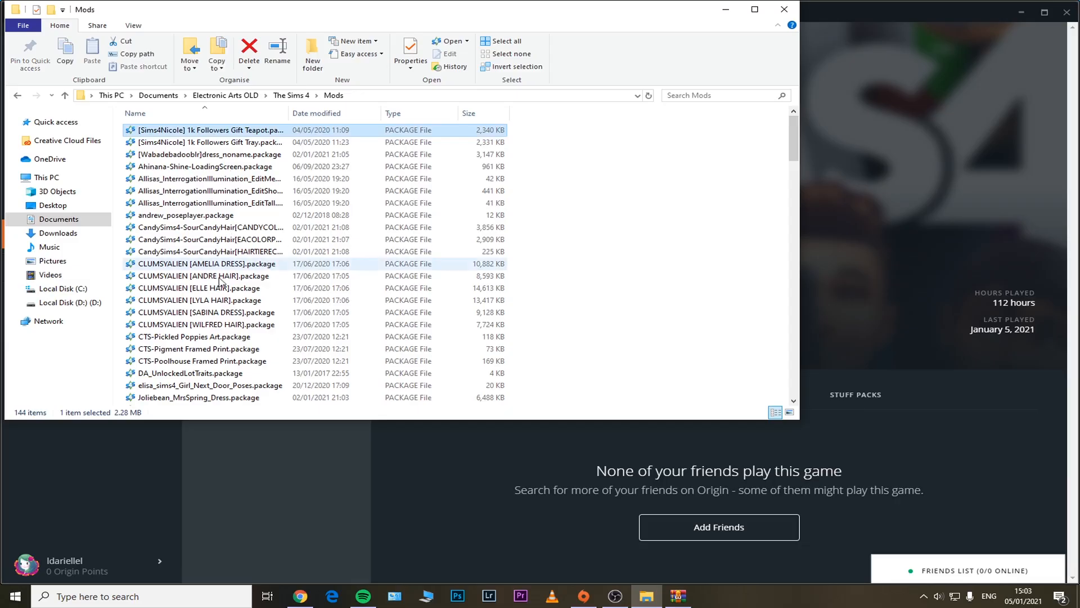
{"action": "left_click", "coordinate": [219, 373], "text": "shift"}
{"action": "right_click", "coordinate": [222, 336]}
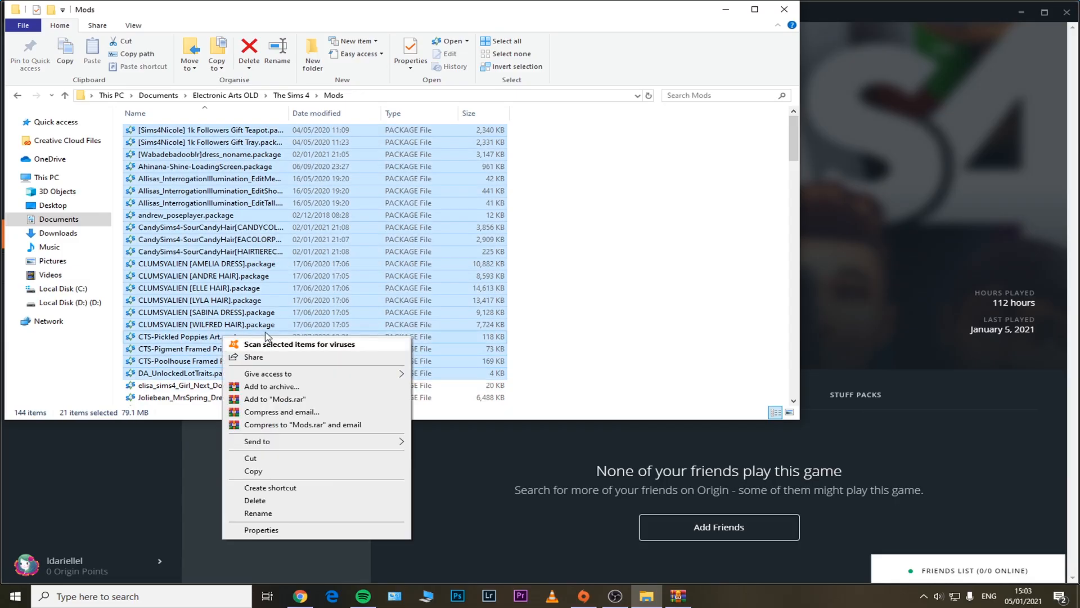
{"action": "left_click", "coordinate": [253, 470]}
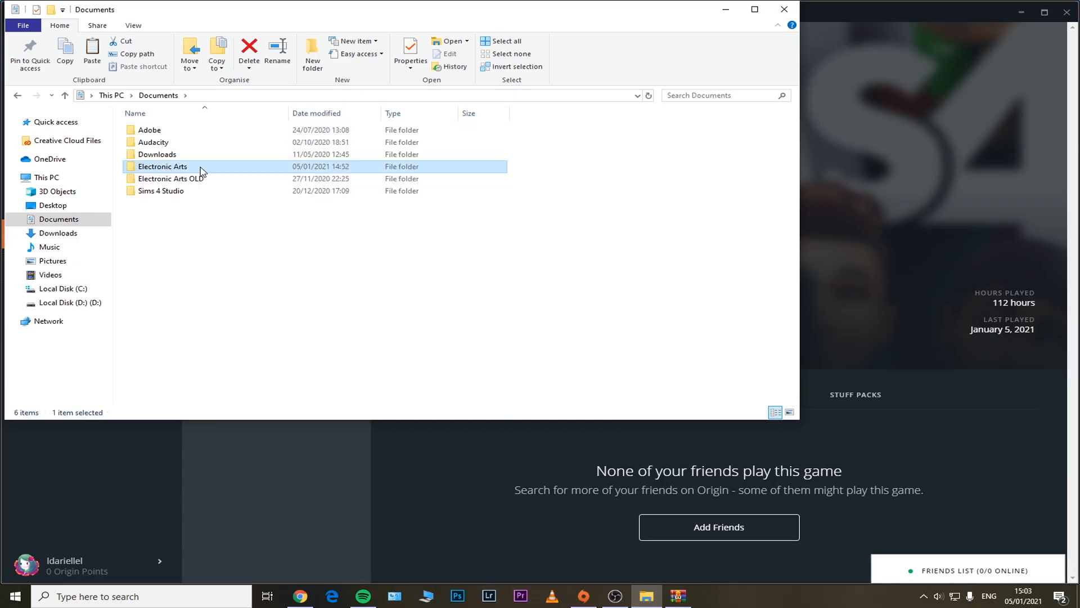
{"action": "double_click", "coordinate": [201, 171]}
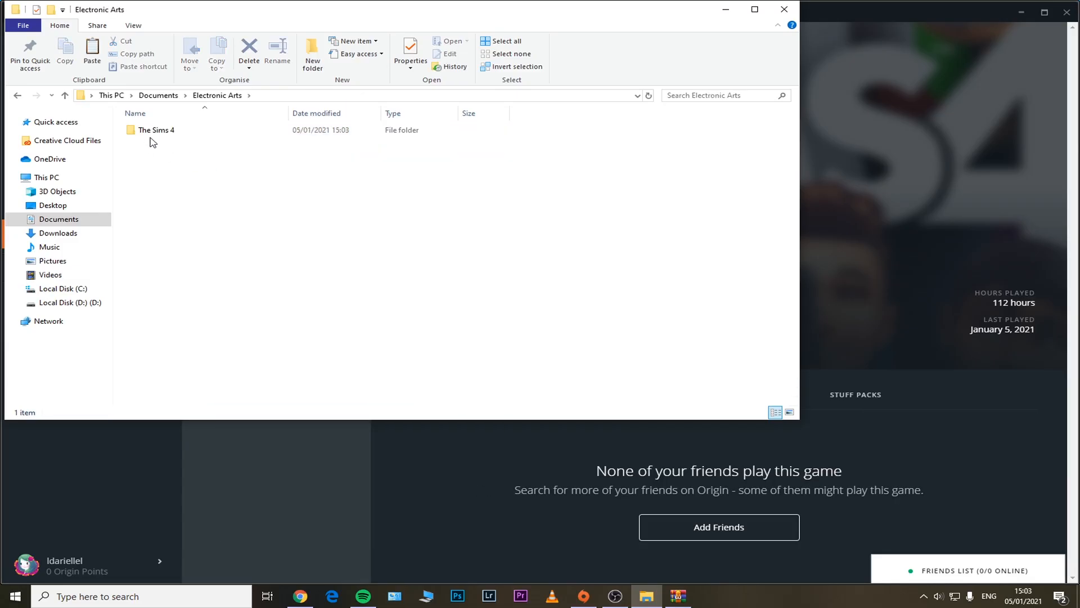
{"action": "double_click", "coordinate": [149, 133]}
{"action": "left_click", "coordinate": [149, 168]}
{"action": "double_click", "coordinate": [149, 168]}
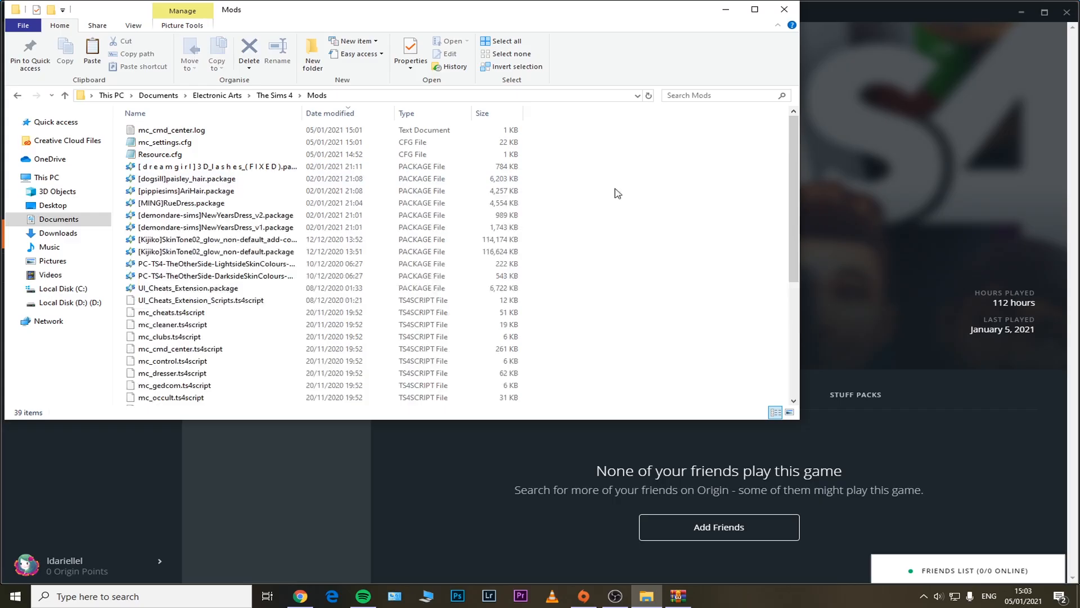
{"action": "right_click", "coordinate": [608, 184]}
{"action": "left_click", "coordinate": [638, 280]}
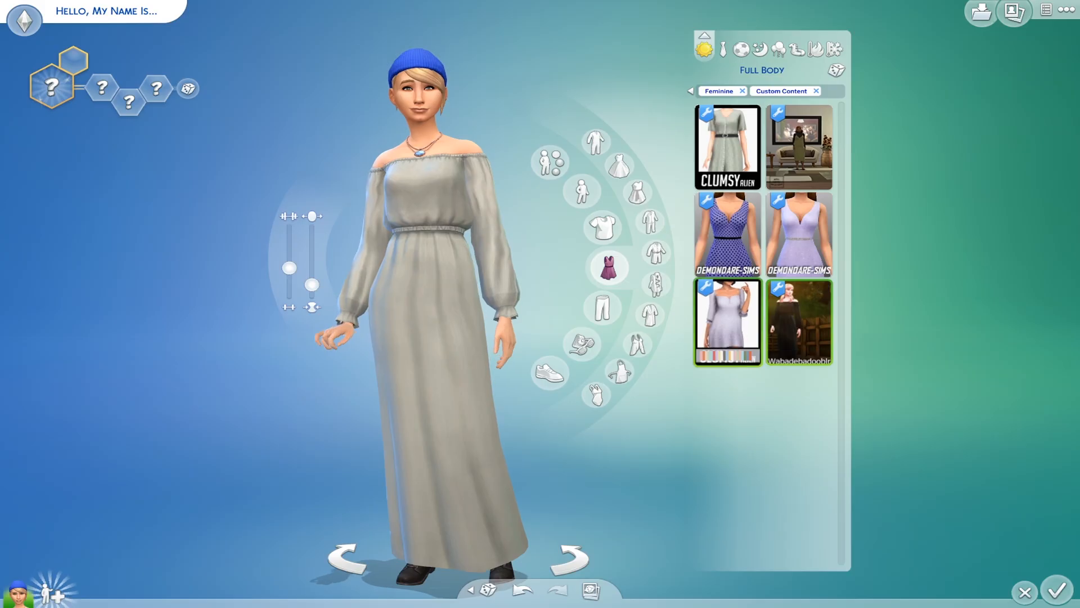
- In The Sims 4 Create a Sim, try on the custom full-body outfits, including the Clumsy Alien, lollyracket and Marvell dresses
{"action": "left_click", "coordinate": [728, 321]}
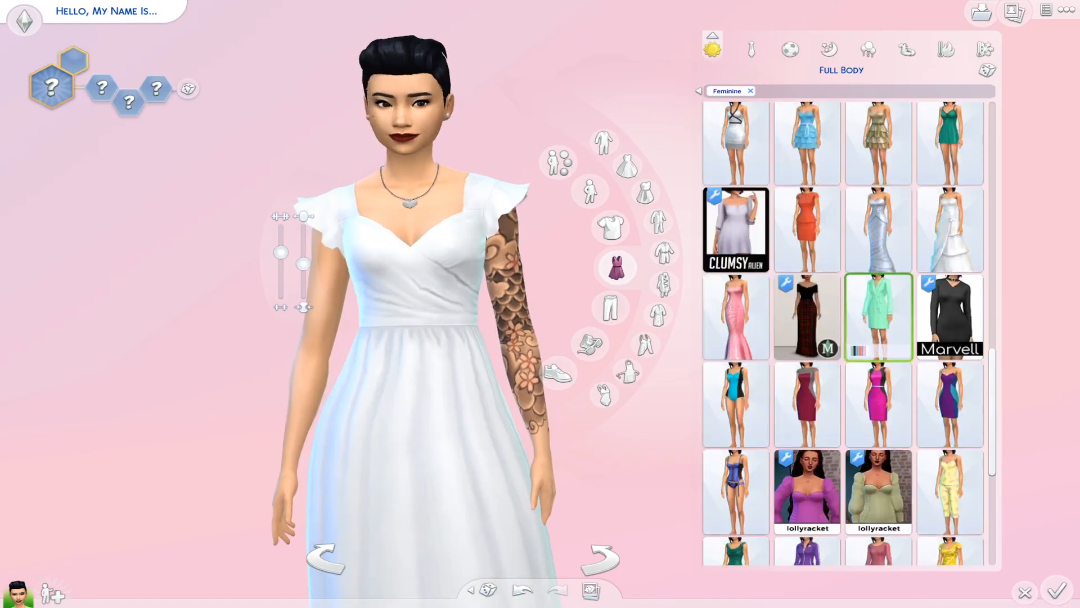
{"action": "scroll", "coordinate": [844, 332], "scroll_direction": "down", "scroll_amount": 1}
{"action": "left_click", "coordinate": [878, 425]}
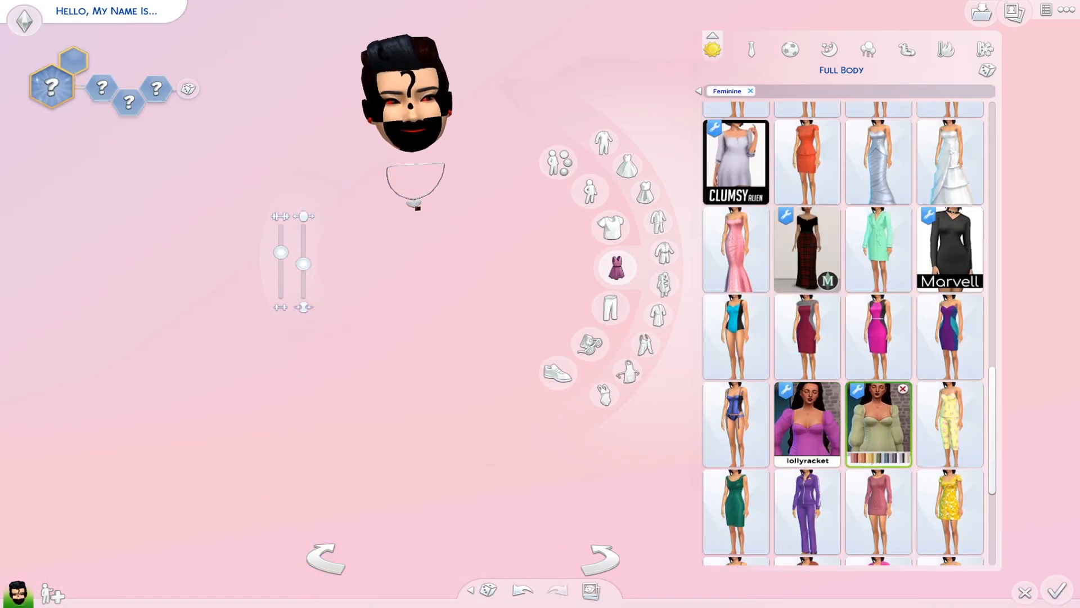
{"action": "scroll", "coordinate": [422, 150], "scroll_direction": "up", "scroll_amount": 3}
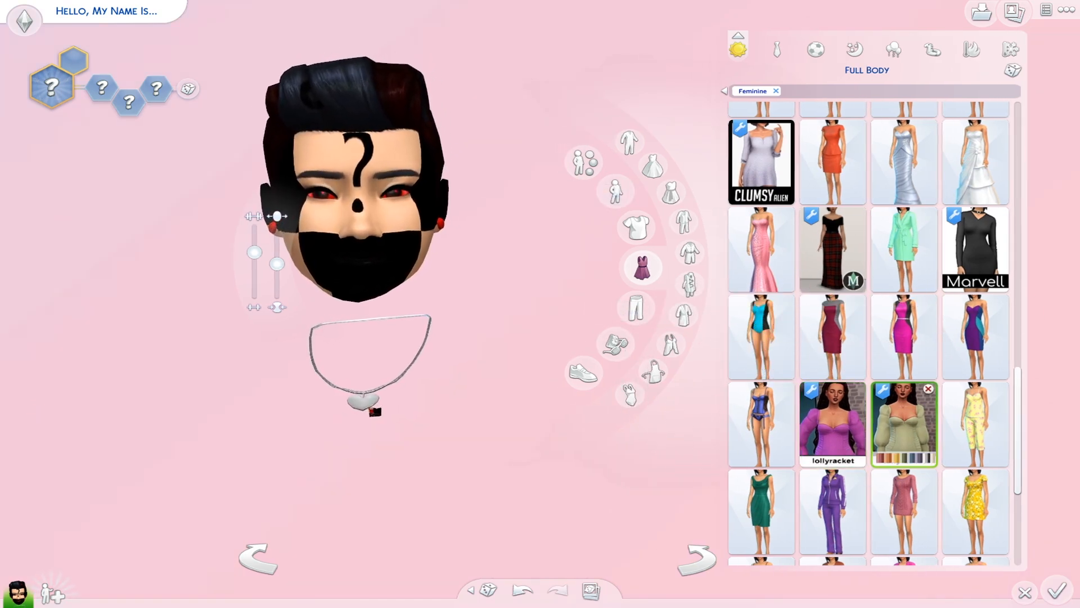
{"action": "left_click", "coordinate": [838, 425]}
{"action": "left_click", "coordinate": [975, 253]}
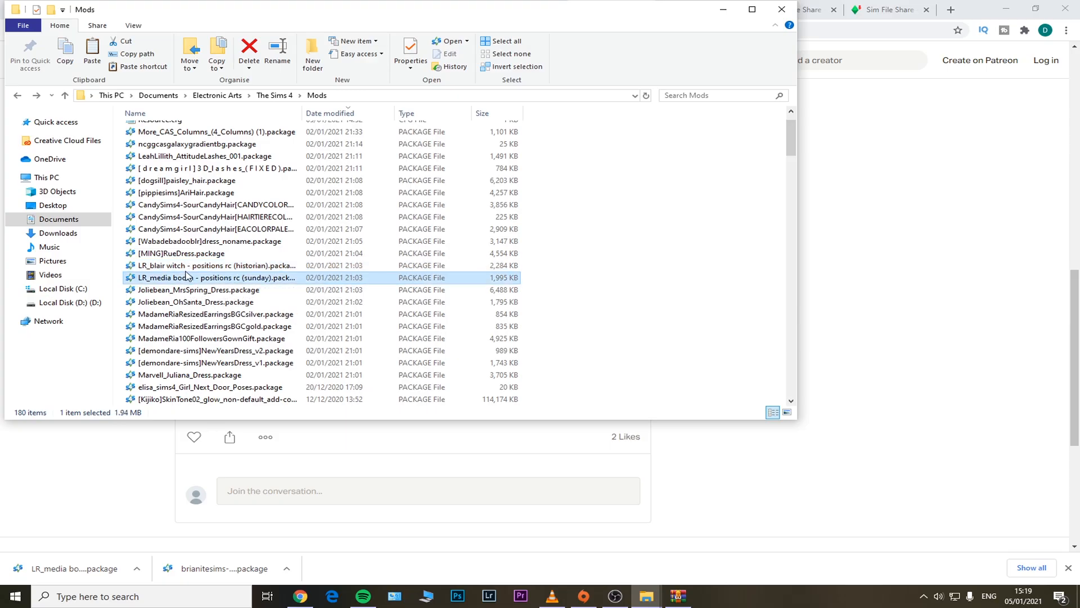
- In File Explorer, delete the LR_blair witch (historian) and LR_media boom (sunday) package files from the new Mods folder and close the window
{"action": "left_click", "coordinate": [181, 266]}
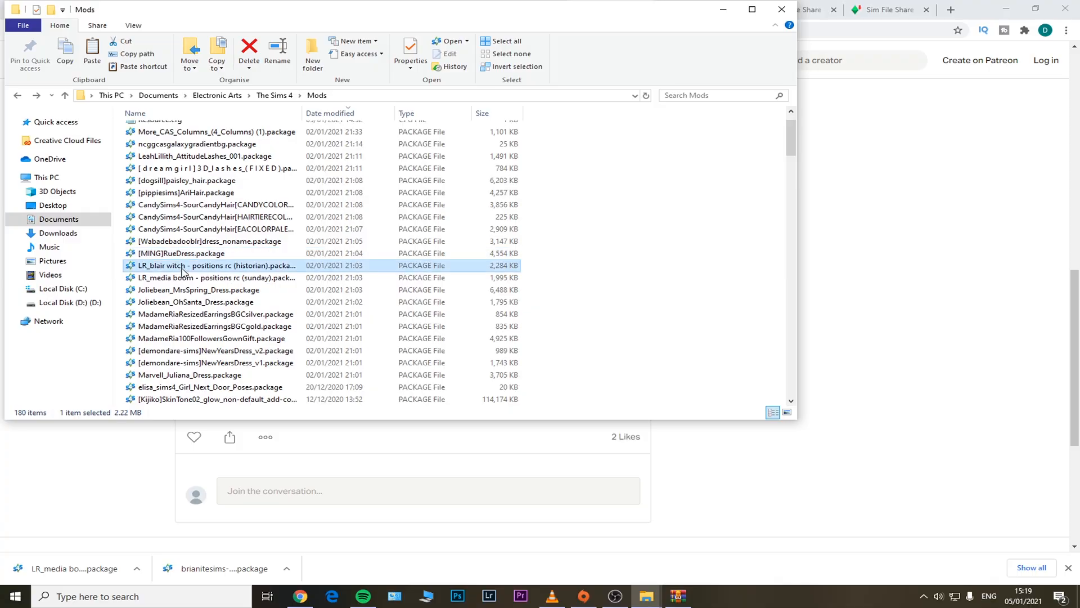
{"action": "left_click", "coordinate": [188, 277], "text": "ctrl"}
{"action": "right_click", "coordinate": [193, 279]}
{"action": "left_click", "coordinate": [226, 453]}
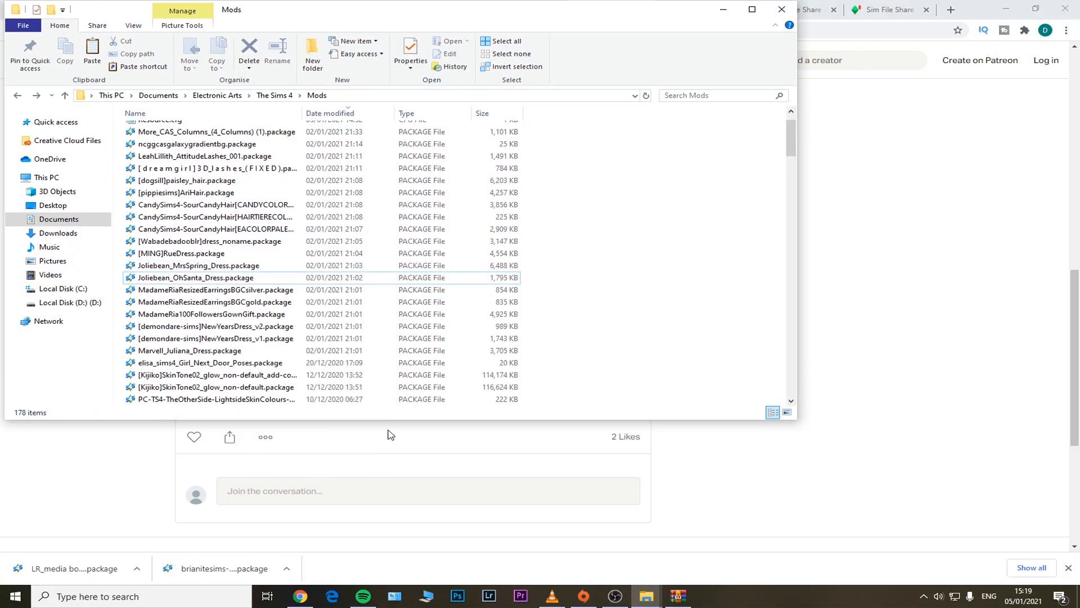
{"action": "left_click", "coordinate": [782, 6]}
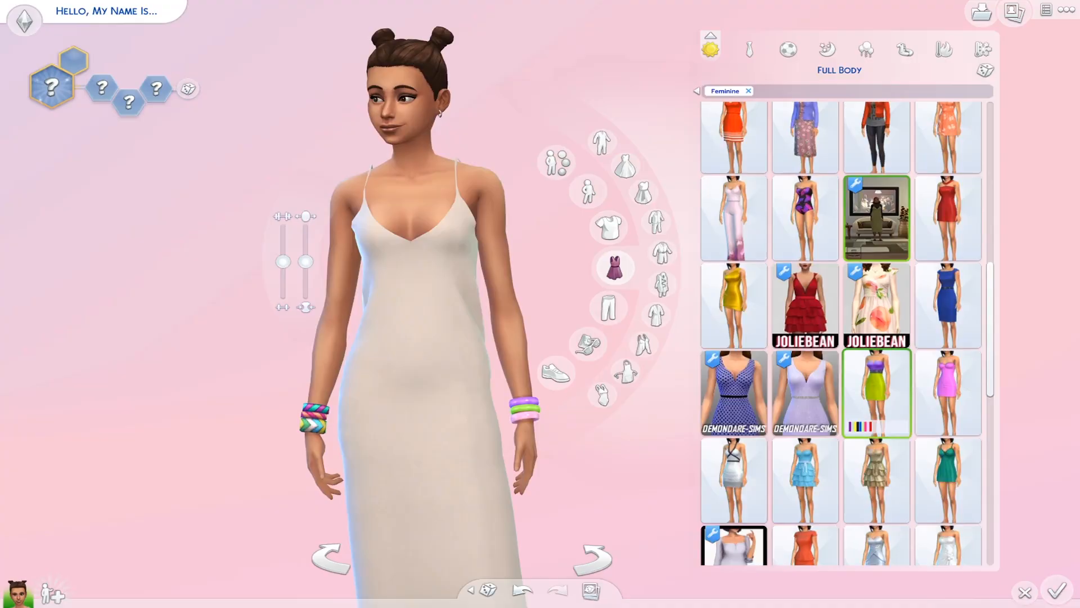
- In The Sims 4 Create a Sim, recheck the custom dresses by trying on the Joliebean, Demondare-Sims, Marvell, Clumsy Alien and Wabadebadooblr ones
{"action": "left_click", "coordinate": [877, 306]}
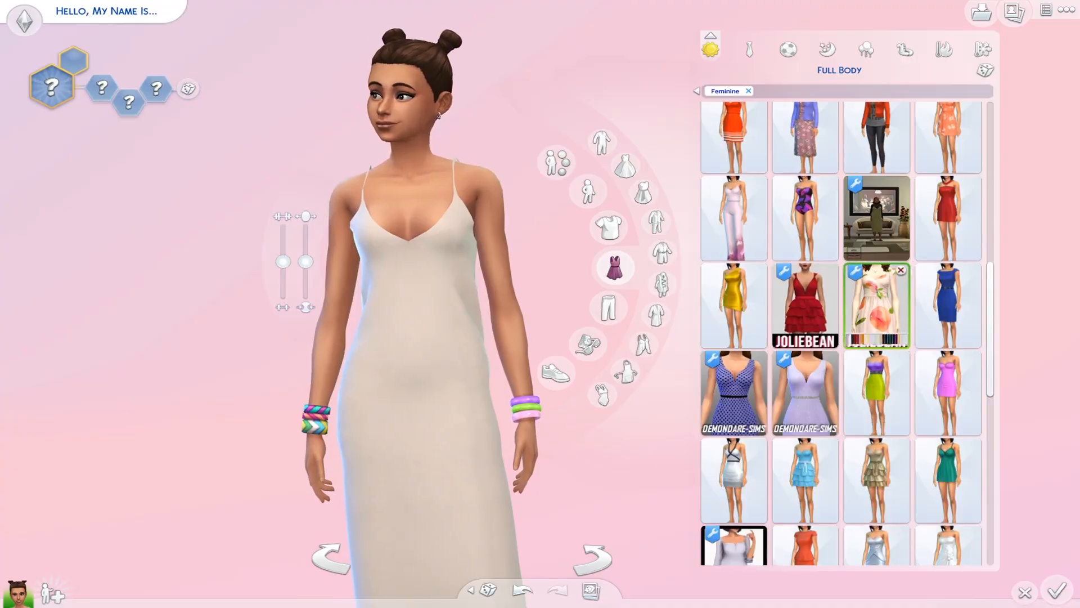
{"action": "left_click", "coordinate": [805, 309]}
{"action": "left_click", "coordinate": [805, 388]}
{"action": "left_click", "coordinate": [737, 389]}
{"action": "scroll", "coordinate": [875, 354], "scroll_direction": "down", "scroll_amount": 4}
{"action": "left_click", "coordinate": [948, 384]}
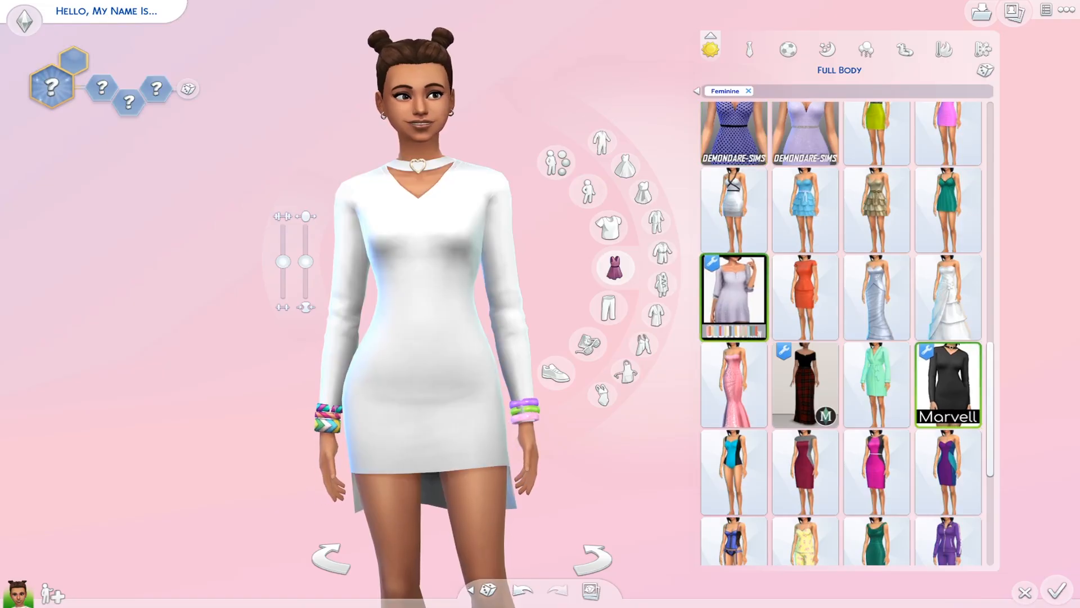
{"action": "left_click", "coordinate": [734, 304]}
{"action": "scroll", "coordinate": [948, 360], "scroll_direction": "down", "scroll_amount": 4}
{"action": "left_click", "coordinate": [877, 352]}
{"action": "left_click", "coordinate": [876, 436]}
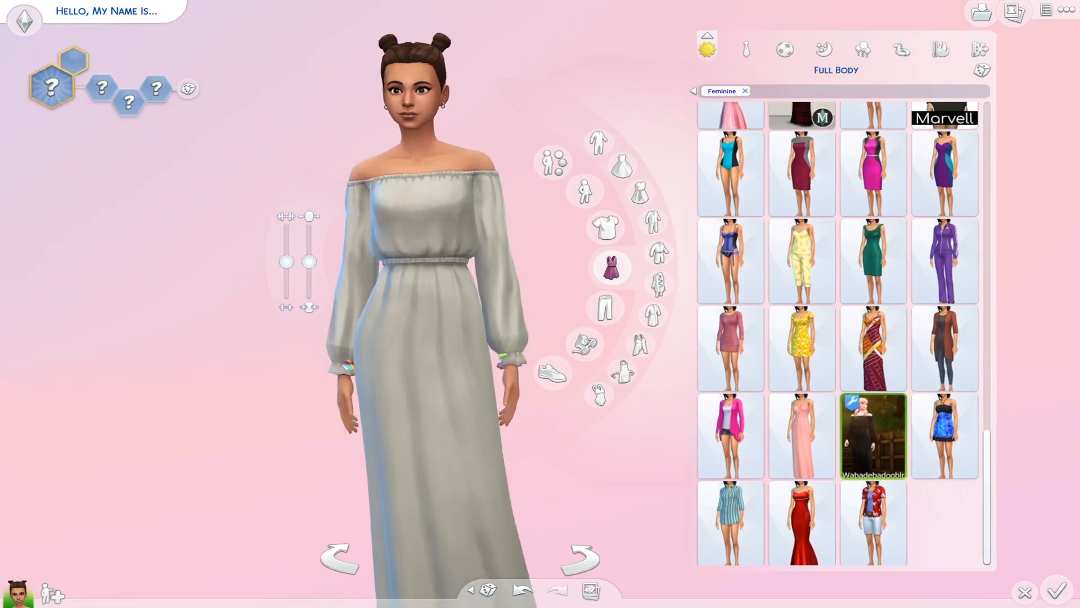
{"action": "mouse_move", "coordinate": [868, 472]}
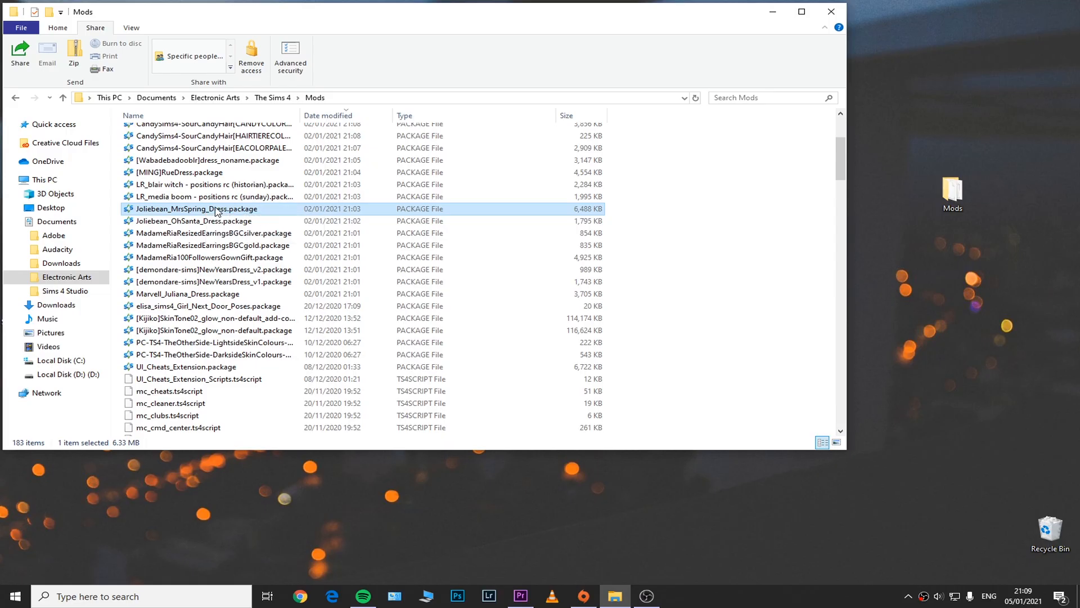
- In File Explorer, delete Joliebean_MrsSpring_Dress.package from the new Mods folder
{"action": "right_click", "coordinate": [216, 208]}
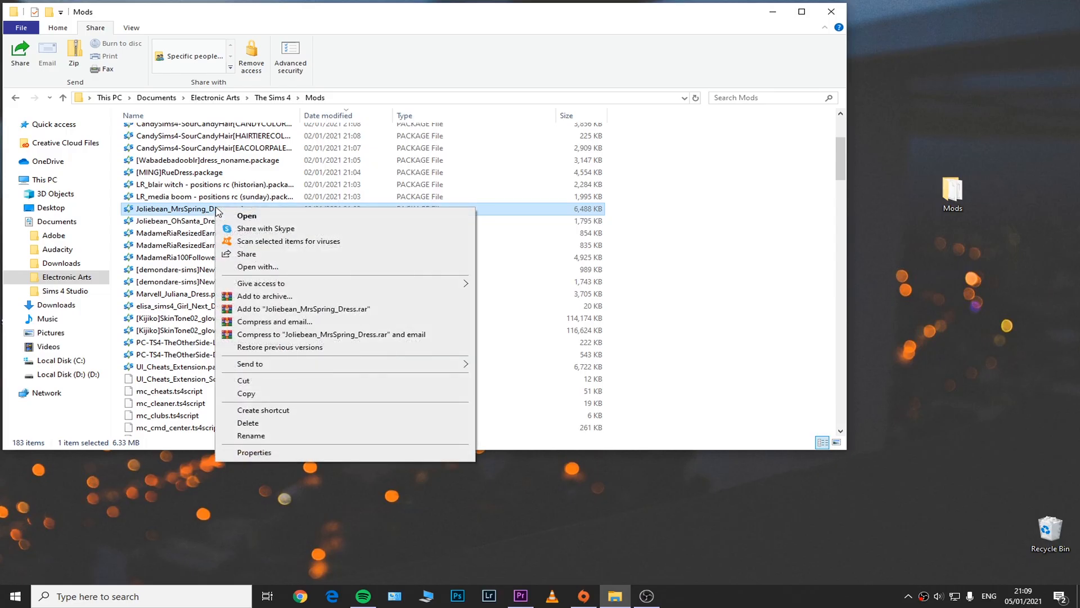
{"action": "left_click", "coordinate": [247, 423]}
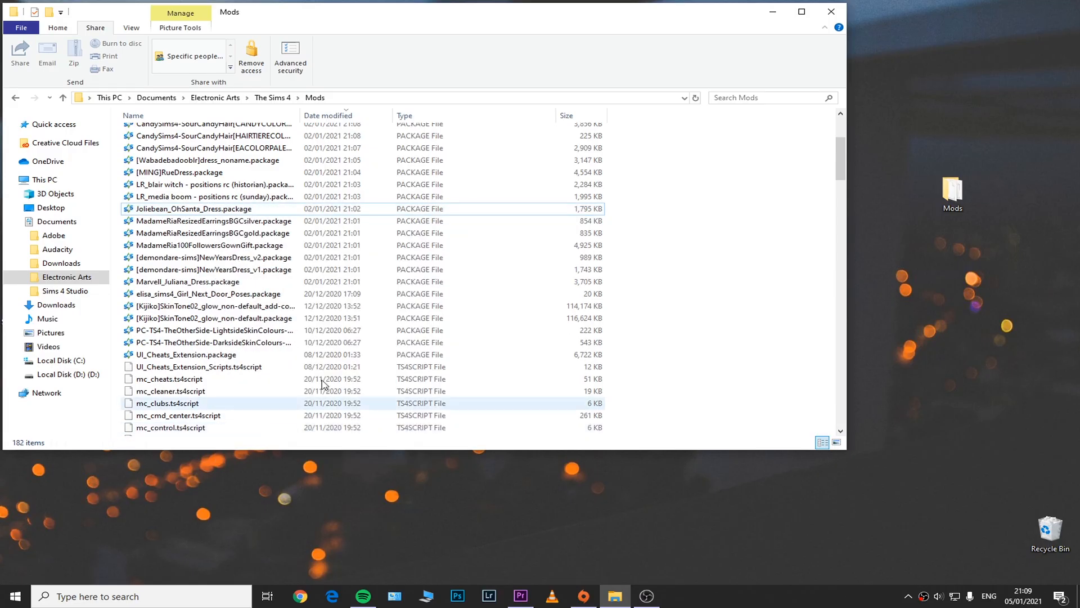
{"action": "scroll", "coordinate": [379, 289], "scroll_direction": "down", "scroll_amount": 2}
{"action": "scroll", "coordinate": [466, 311], "scroll_direction": "up", "scroll_amount": 4}
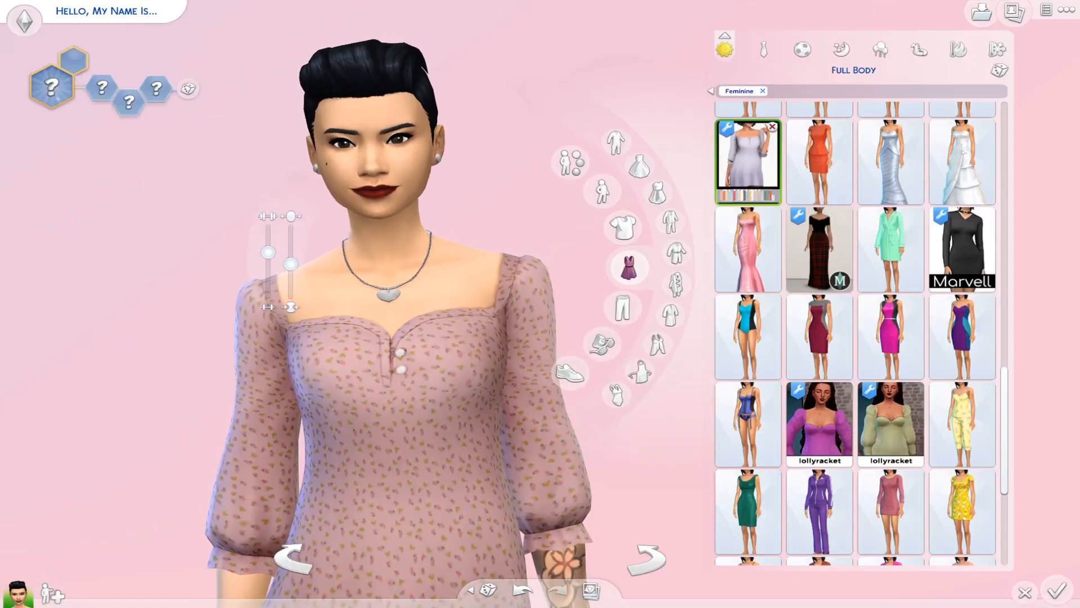
- In The Sims 4 Create a Sim, try on the off-shoulder tartan gown and the custom Marvell, Joliebean and lollyracket dresses
{"action": "left_click", "coordinate": [820, 249]}
{"action": "left_click", "coordinate": [962, 249]}
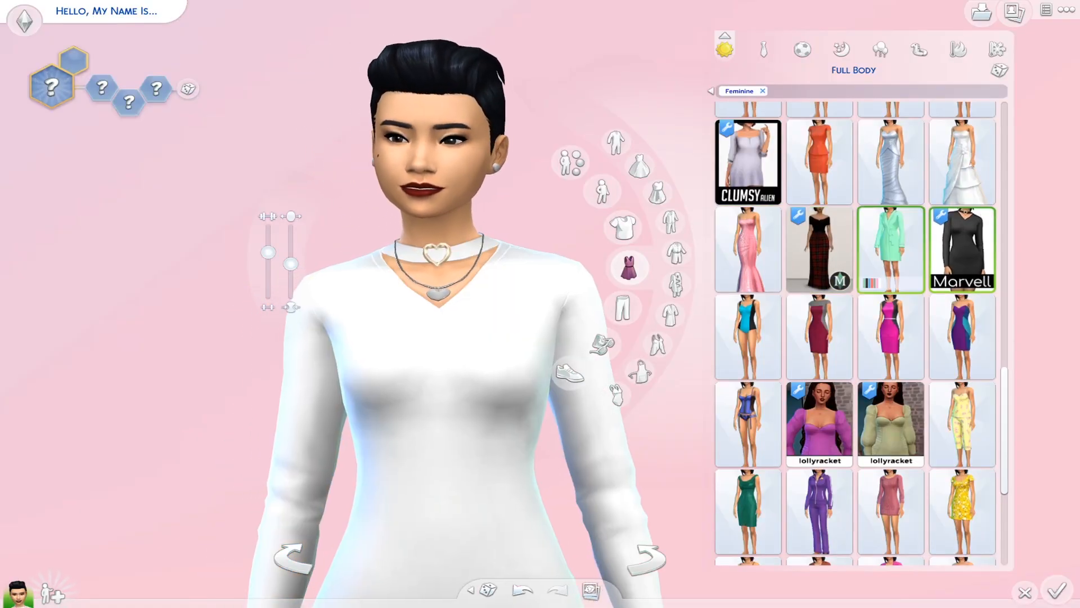
{"action": "scroll", "coordinate": [809, 253], "scroll_direction": "up", "scroll_amount": 3}
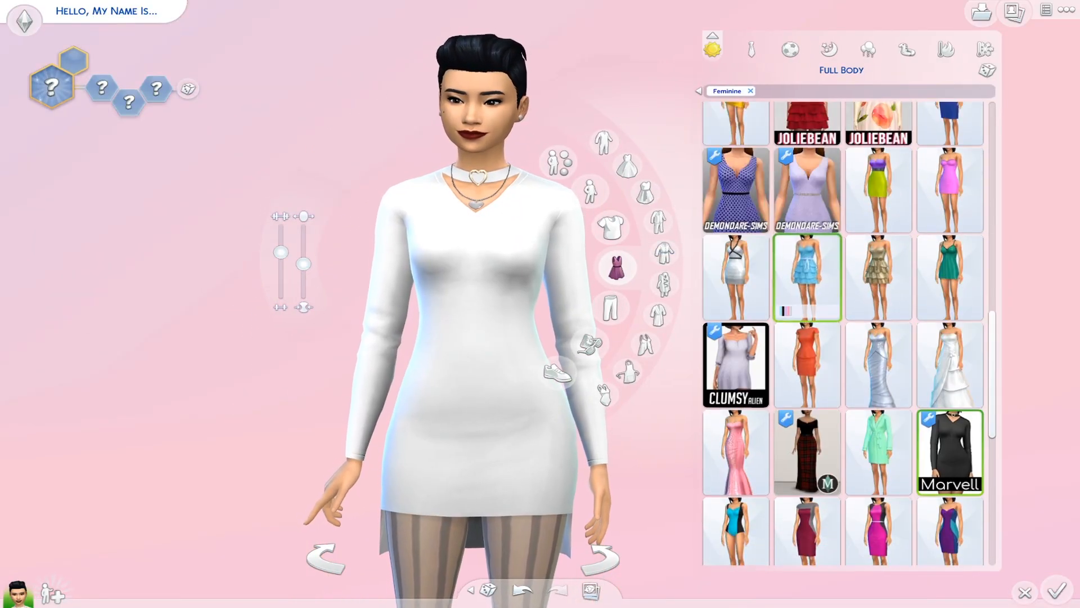
{"action": "left_click", "coordinate": [807, 255]}
{"action": "left_click", "coordinate": [807, 169]}
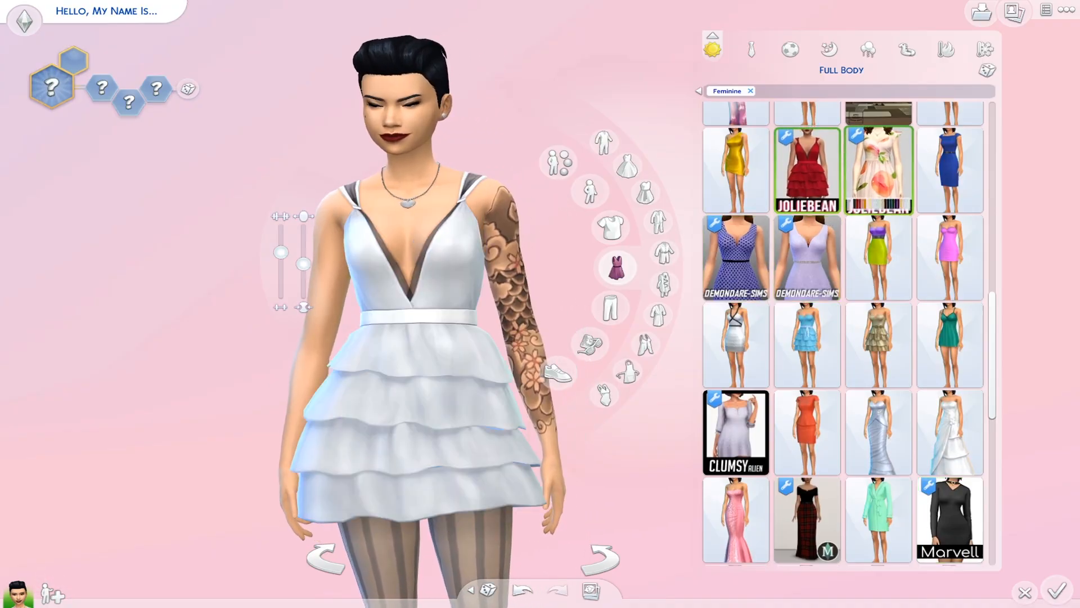
{"action": "left_click", "coordinate": [877, 169]}
{"action": "scroll", "coordinate": [879, 336], "scroll_direction": "down", "scroll_amount": 5}
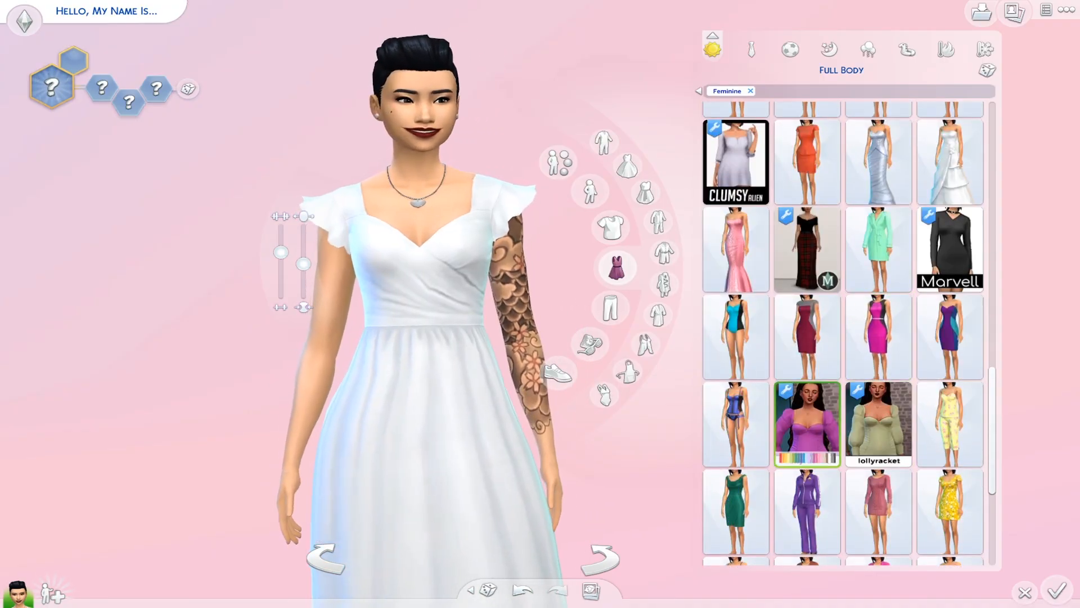
{"action": "left_click", "coordinate": [807, 423]}
{"action": "left_click", "coordinate": [878, 424]}
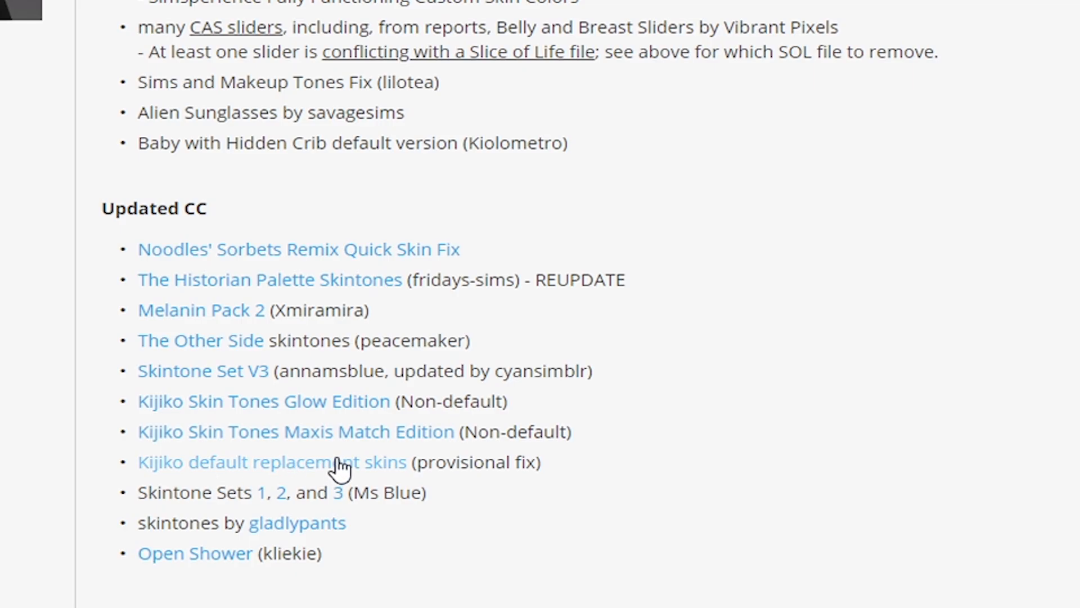
- In Chrome, download Kijiko Skin Tones Glow Edition from the forum's Updated CC list and open the Melanin Pack 2 page
{"action": "left_click", "coordinate": [337, 462]}
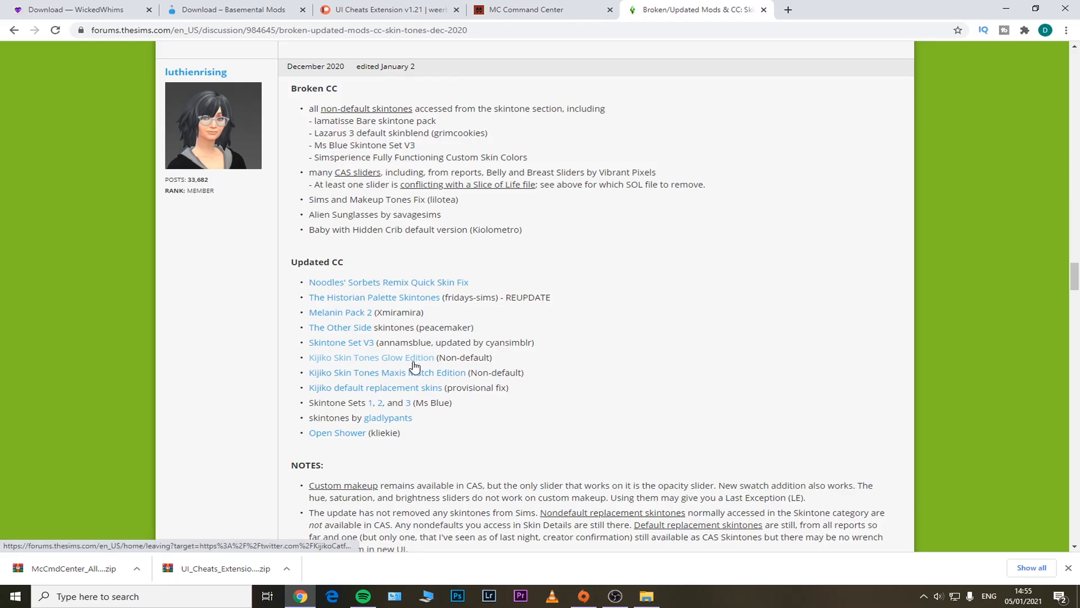
{"action": "left_click", "coordinate": [509, 160]}
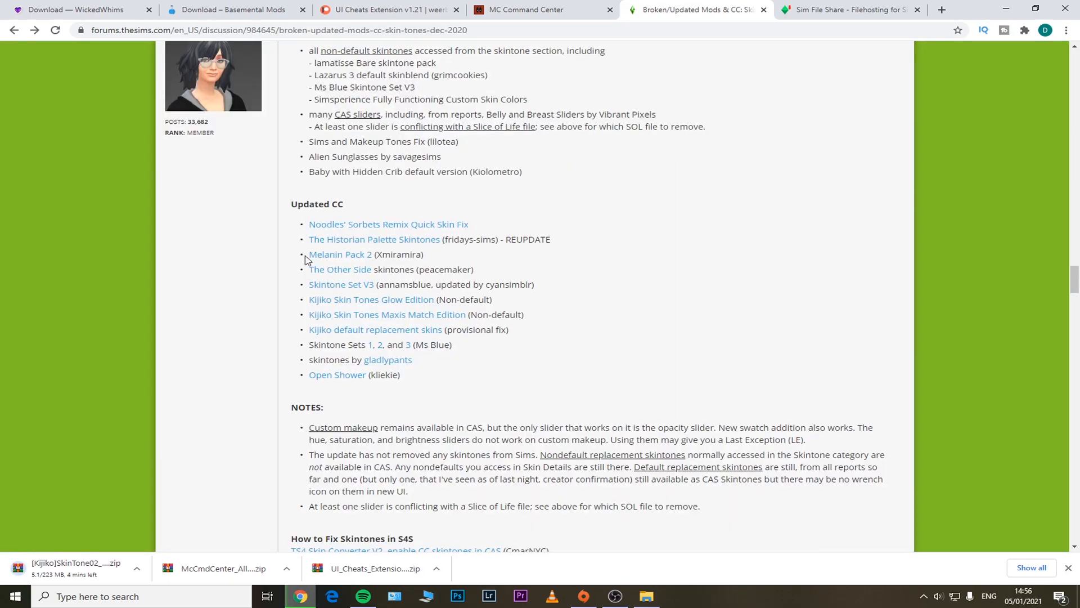
{"action": "left_click", "coordinate": [335, 260]}
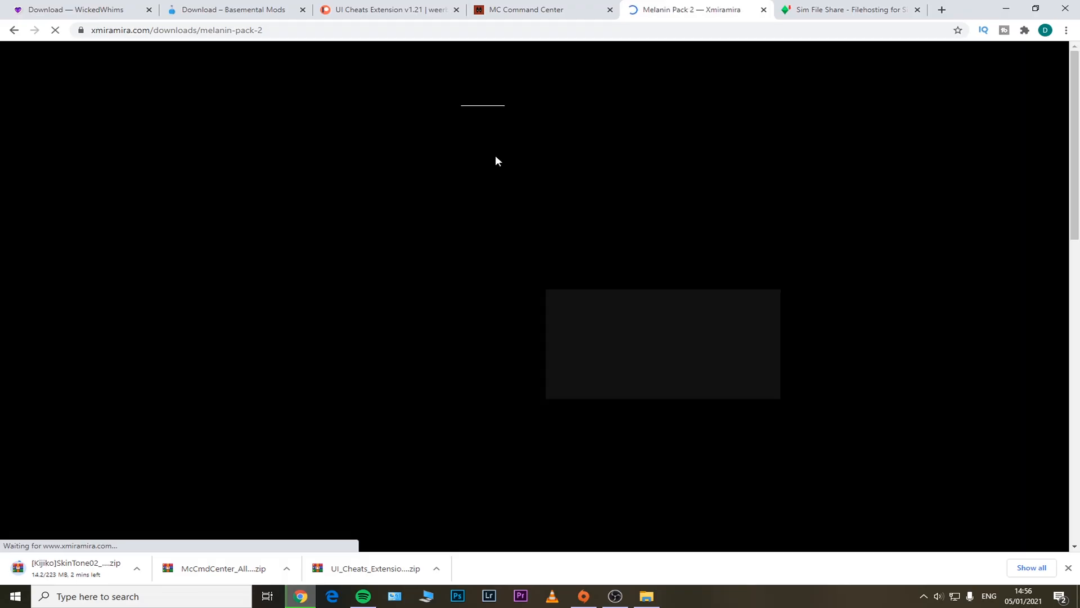
{"action": "scroll", "coordinate": [673, 340], "scroll_direction": "down", "scroll_amount": 2}
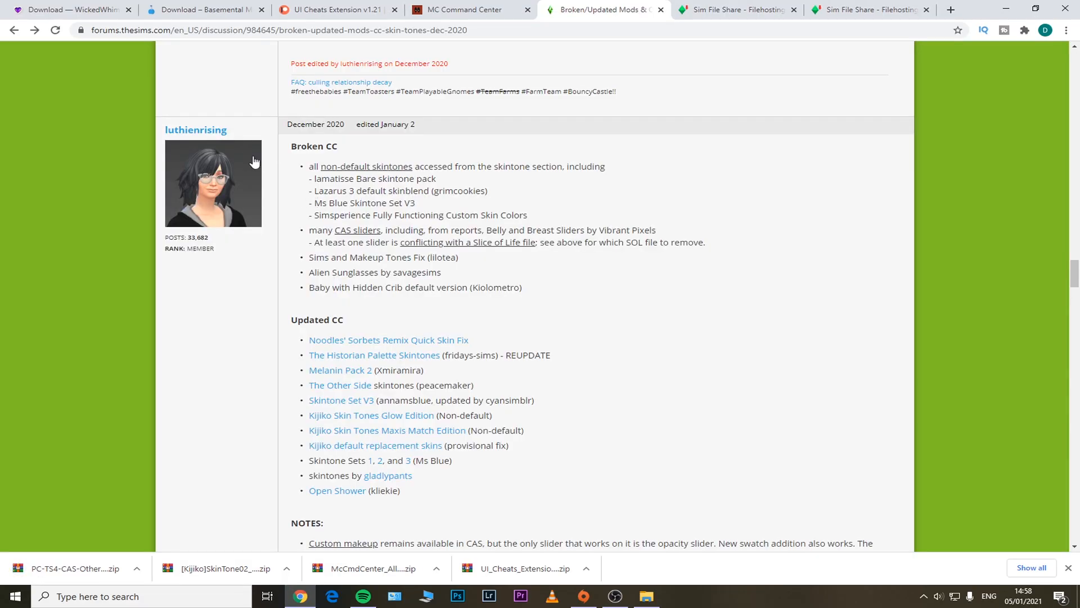
- Review the Broken CC and Updated CC lists in the Sims forum post by highlighting both sections
{"action": "left_click_drag", "start_coordinate": [394, 164], "coordinate": [497, 288]}
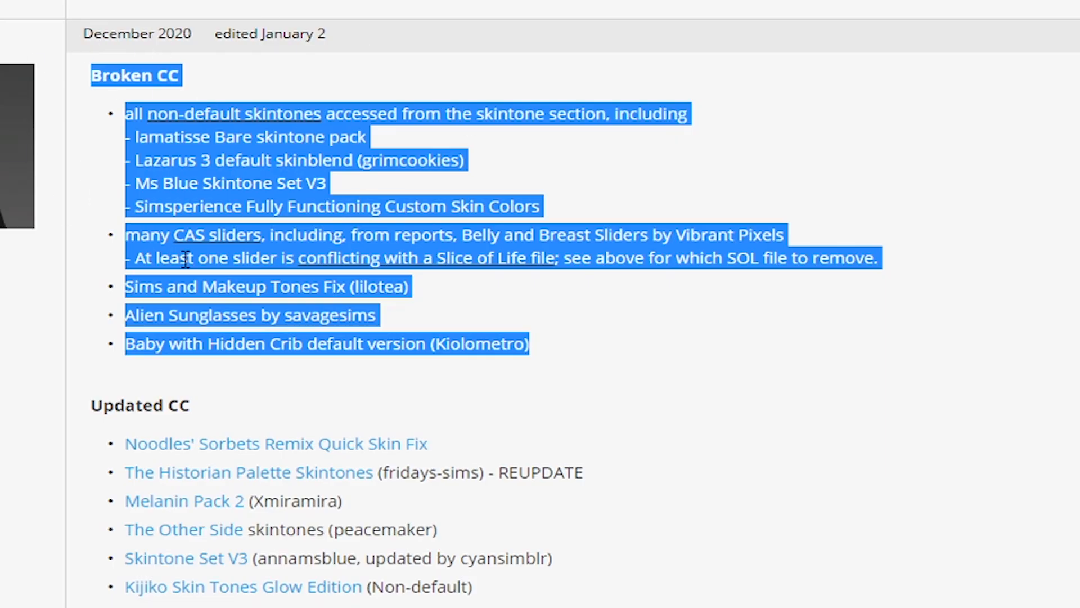
{"action": "scroll", "coordinate": [364, 199], "scroll_direction": "down", "scroll_amount": 2}
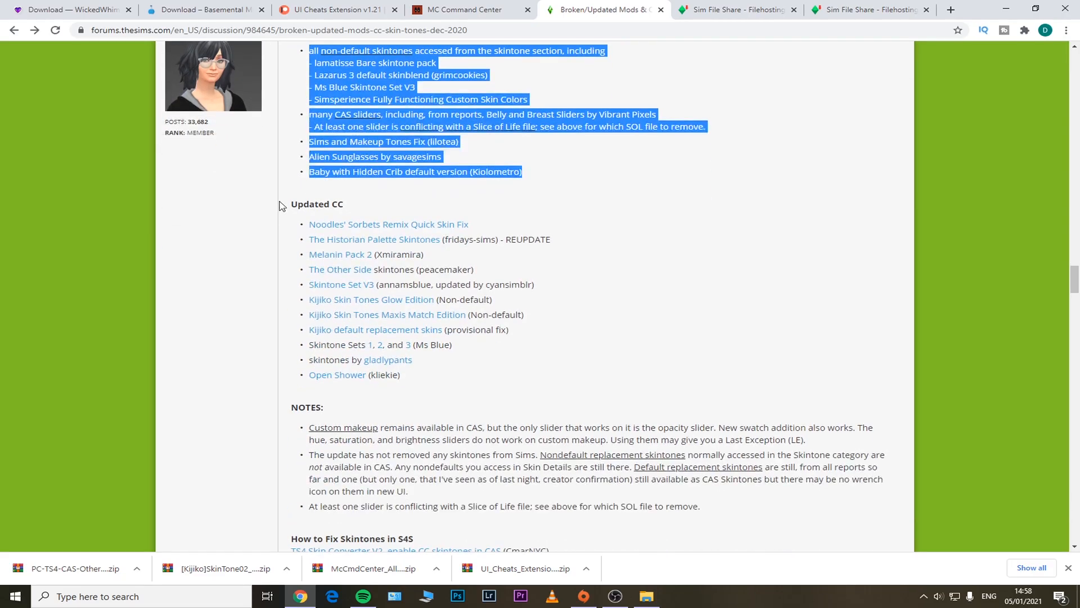
{"action": "left_click_drag", "start_coordinate": [289, 203], "coordinate": [530, 381]}
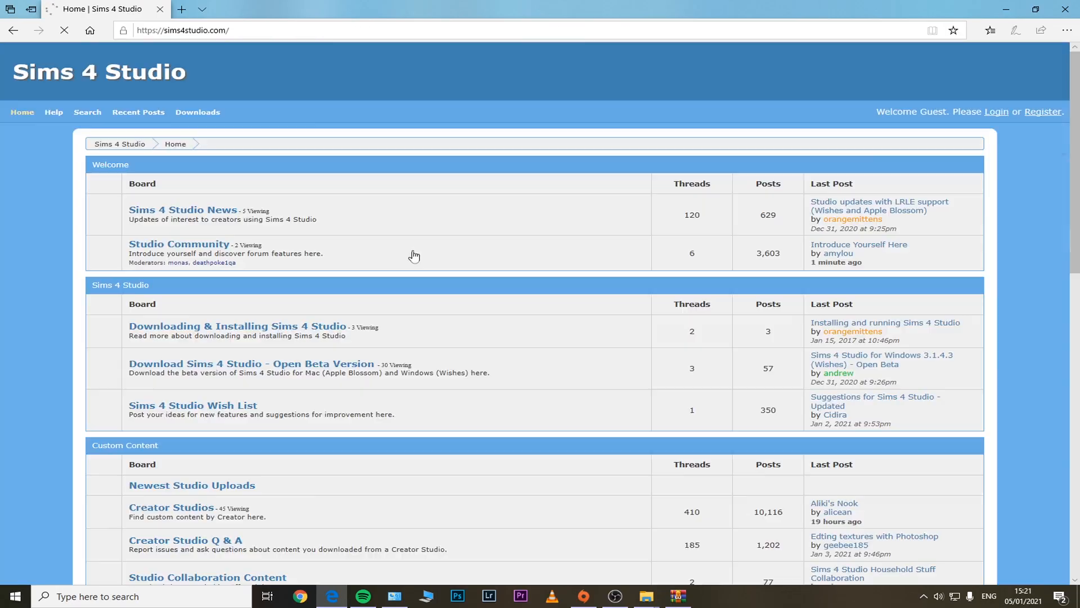
- In Edge, get the Sims 4 Studio for Windows 3.1.4.3 (Wishes) installer from sims4studio.com, finish the setup and launch the program
{"action": "scroll", "coordinate": [478, 270], "scroll_direction": "down", "scroll_amount": 4}
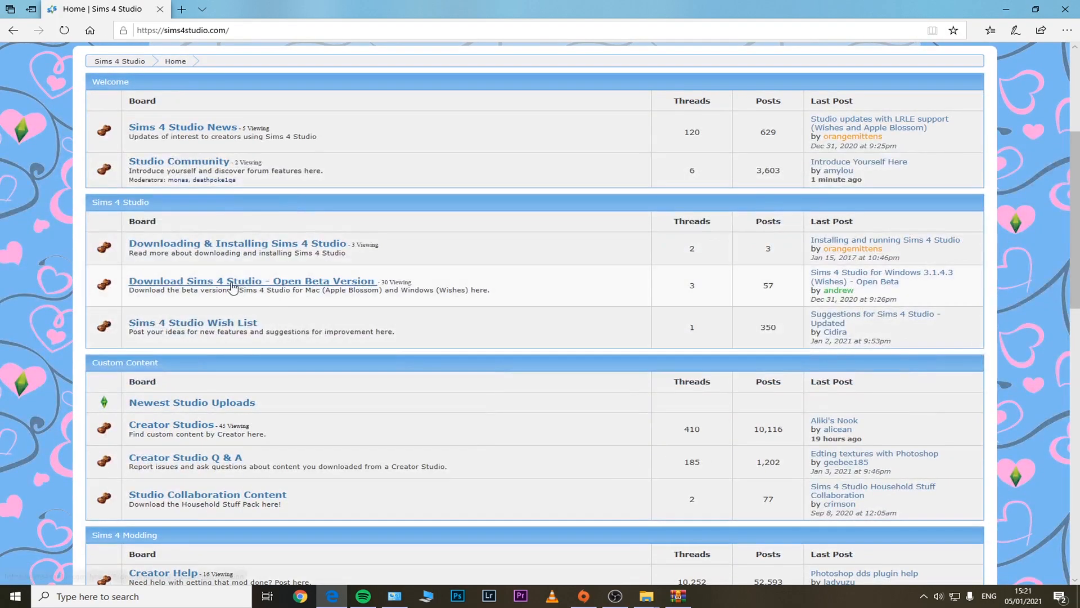
{"action": "left_click", "coordinate": [303, 284]}
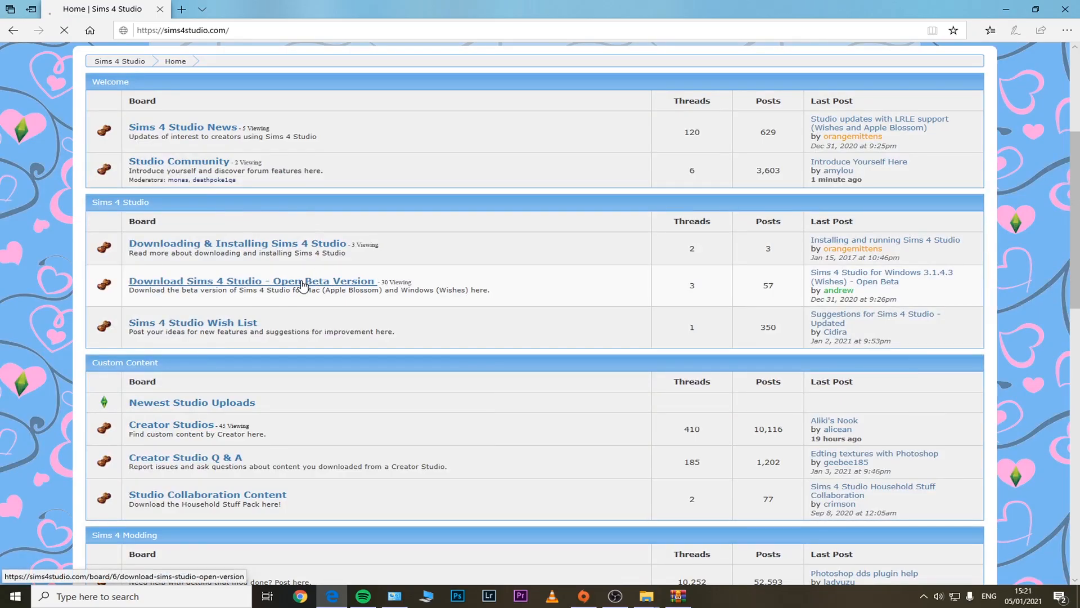
{"action": "scroll", "coordinate": [350, 277], "scroll_direction": "down", "scroll_amount": 1}
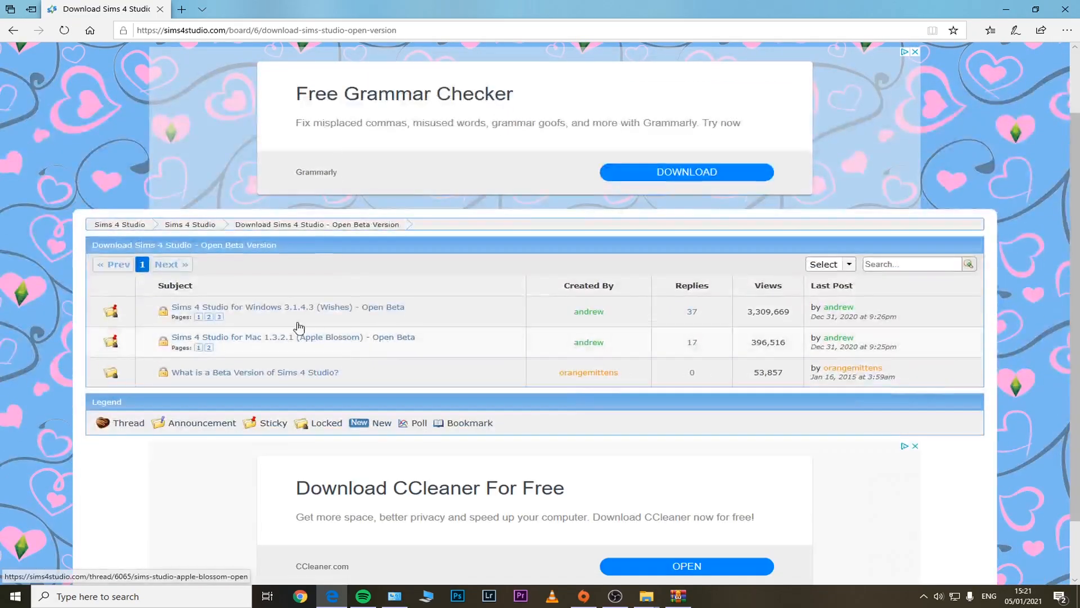
{"action": "left_click", "coordinate": [321, 308]}
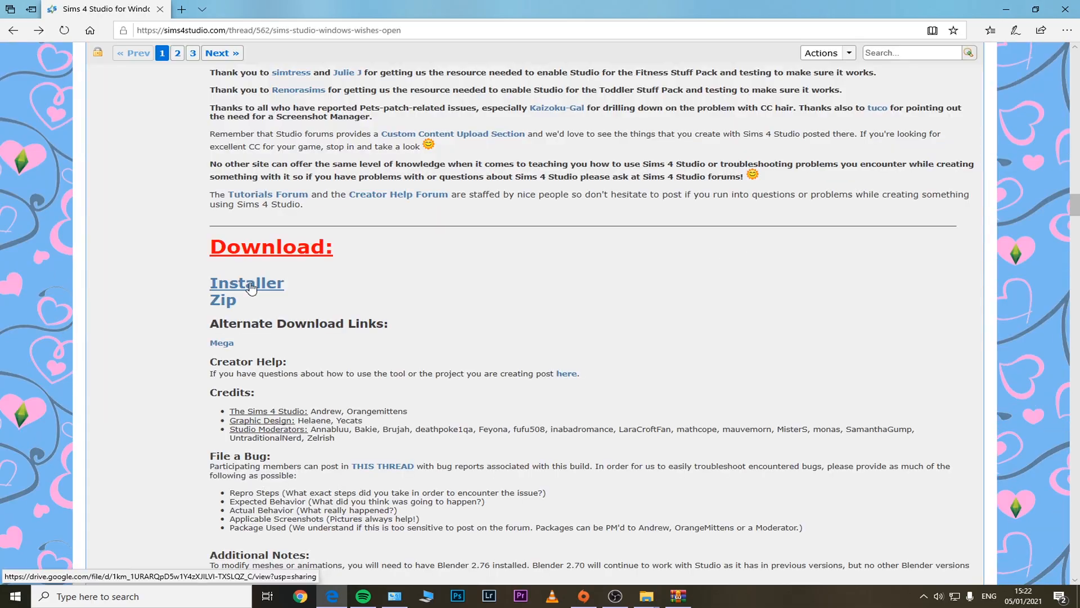
{"action": "left_click", "coordinate": [254, 286]}
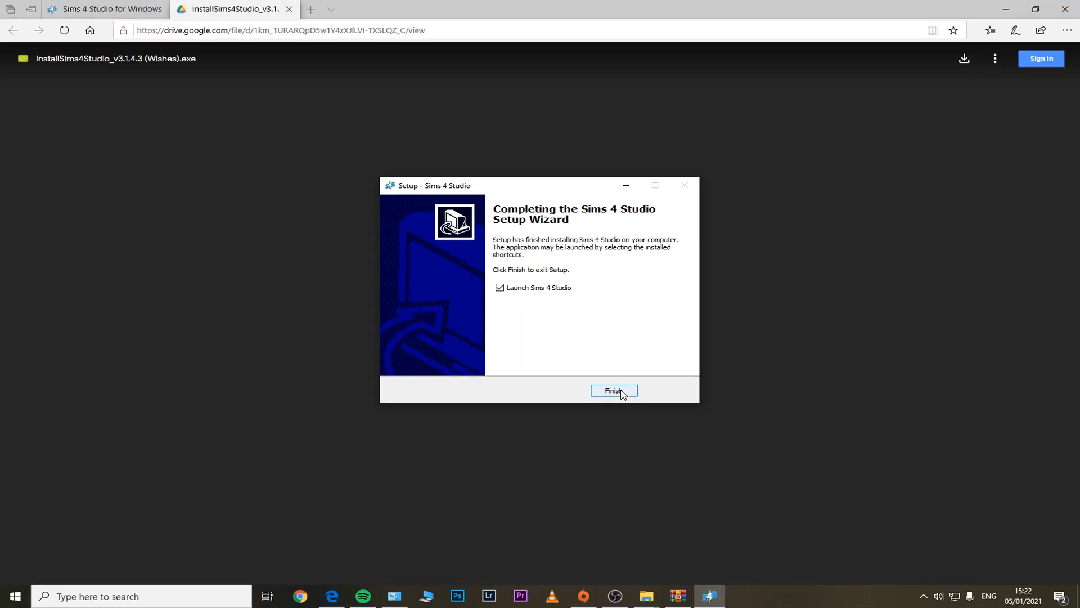
{"action": "left_click", "coordinate": [623, 391]}
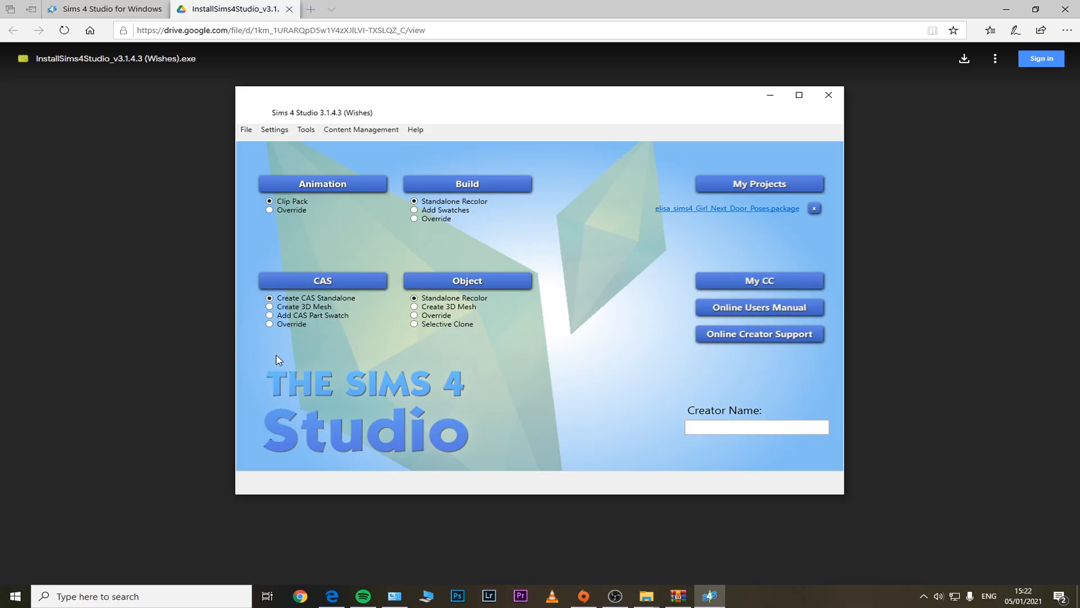
- In Sims 4 Studio, look through the content management options for the available batch fix categories
{"action": "left_click", "coordinate": [347, 130]}
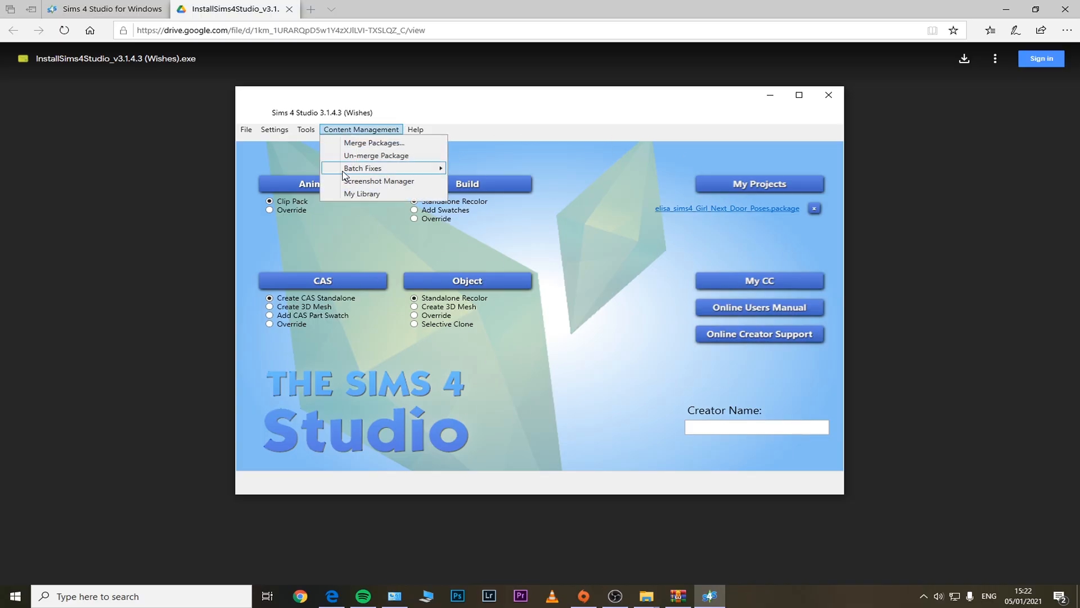
{"action": "mouse_move", "coordinate": [354, 172]}
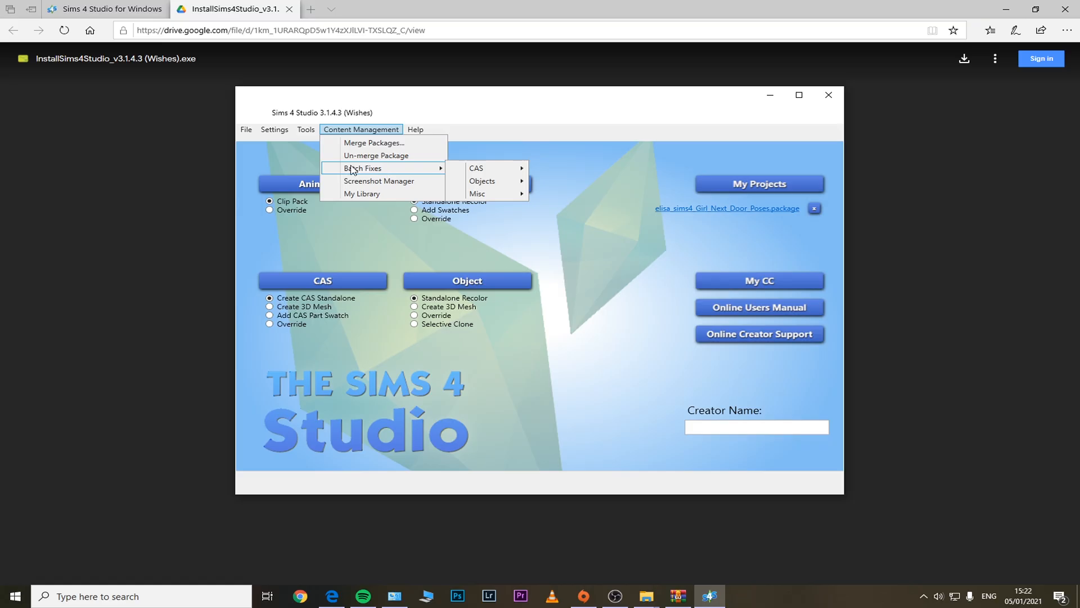
{"action": "mouse_move", "coordinate": [489, 180]}
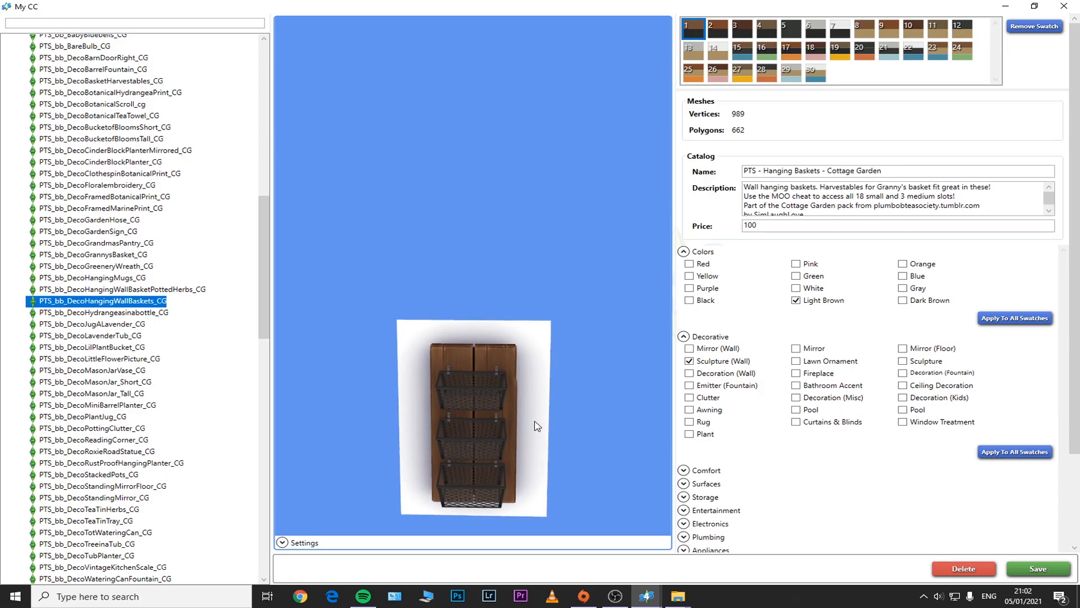
- Preview the installed custom content in My CC, from the Cottage Garden objects to the demondare-sims New Year's dresses and their swatches
{"action": "left_click", "coordinate": [120, 383]}
{"action": "scroll", "coordinate": [129, 396], "scroll_direction": "down", "scroll_amount": 4}
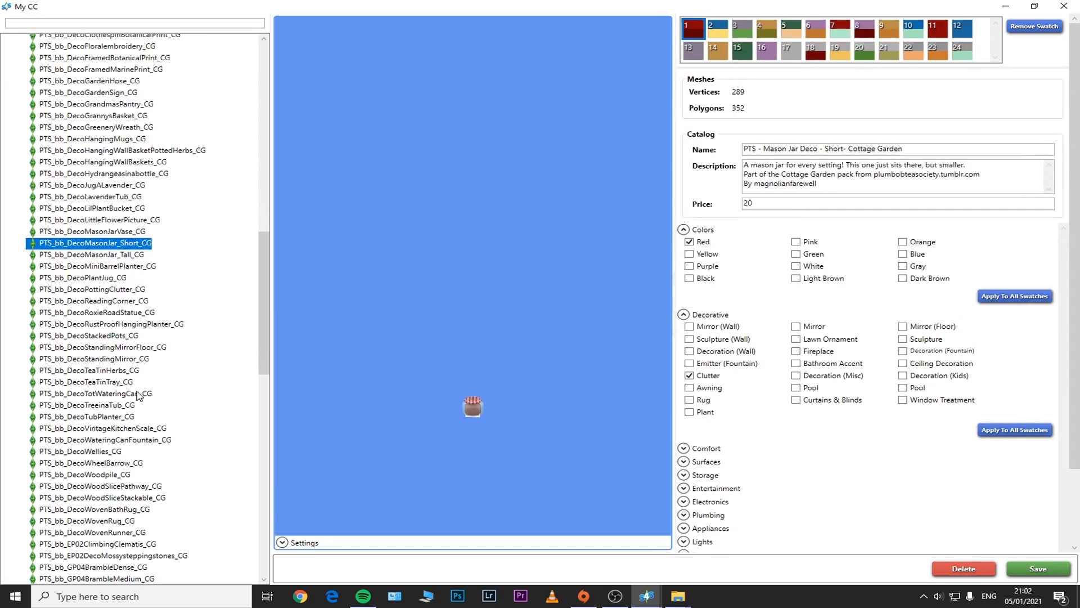
{"action": "left_click", "coordinate": [138, 394]}
{"action": "scroll", "coordinate": [141, 411], "scroll_direction": "down", "scroll_amount": 9}
{"action": "left_click", "coordinate": [129, 413]}
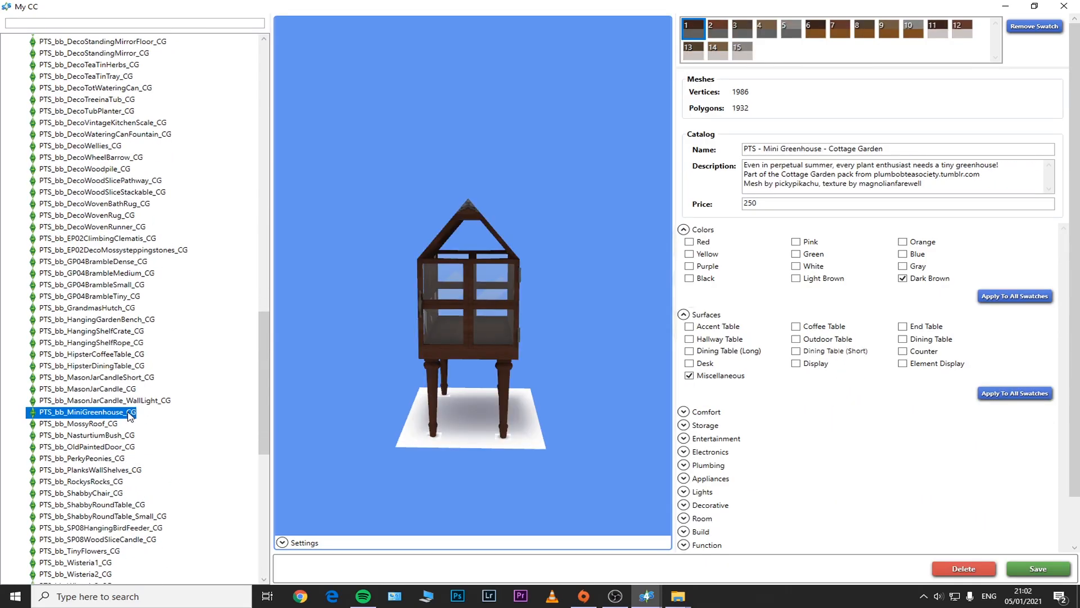
{"action": "scroll", "coordinate": [129, 414], "scroll_direction": "down", "scroll_amount": 13}
{"action": "left_click", "coordinate": [127, 311]}
{"action": "left_click", "coordinate": [128, 323]}
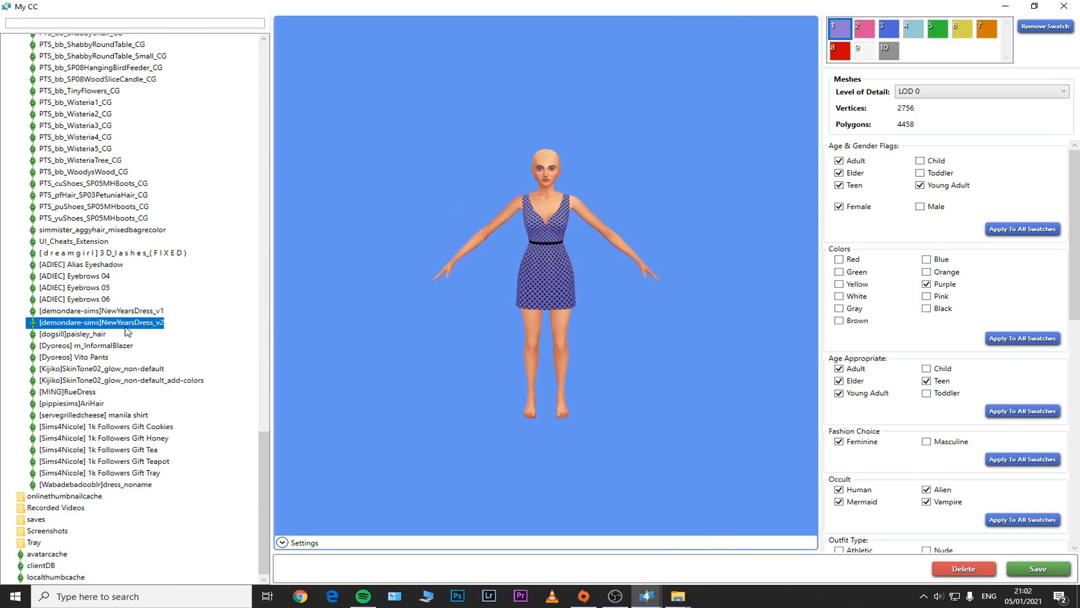
{"action": "left_click", "coordinate": [866, 33]}
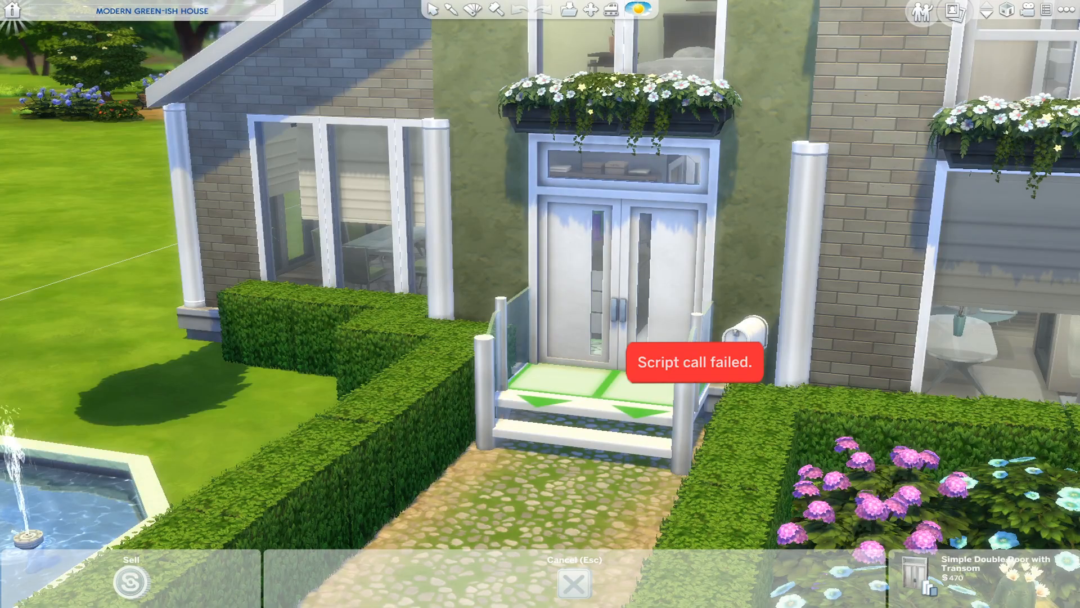
- In The Sims 4 build mode, try to move the house's front double door and the living room sofa
{"action": "mouse_move", "coordinate": [691, 337]}
{"action": "left_mouse_down"}
{"action": "mouse_move", "coordinate": [725, 337]}
{"action": "mouse_move", "coordinate": [489, 363]}
{"action": "mouse_move", "coordinate": [690, 338]}
{"action": "left_mouse_up"}
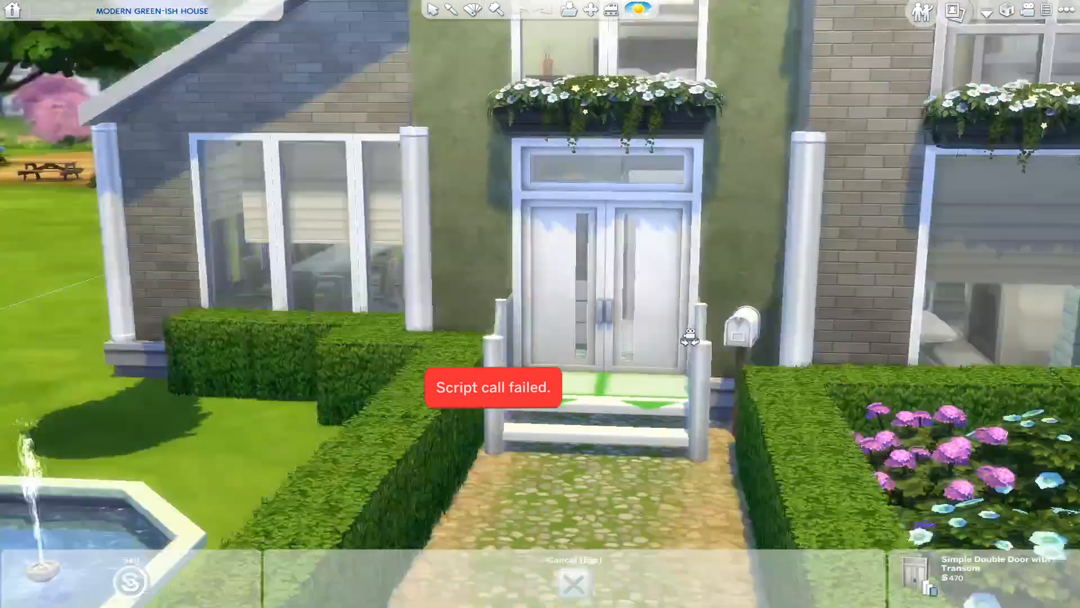
{"action": "scroll", "coordinate": [689, 338], "scroll_direction": "up", "scroll_amount": 3}
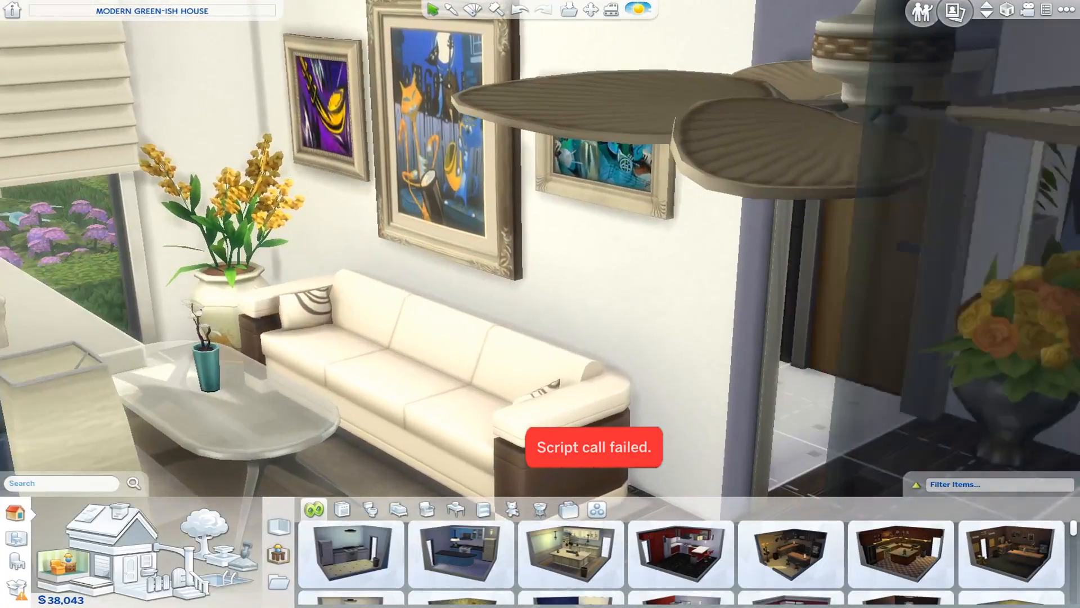
{"action": "left_click", "coordinate": [526, 430]}
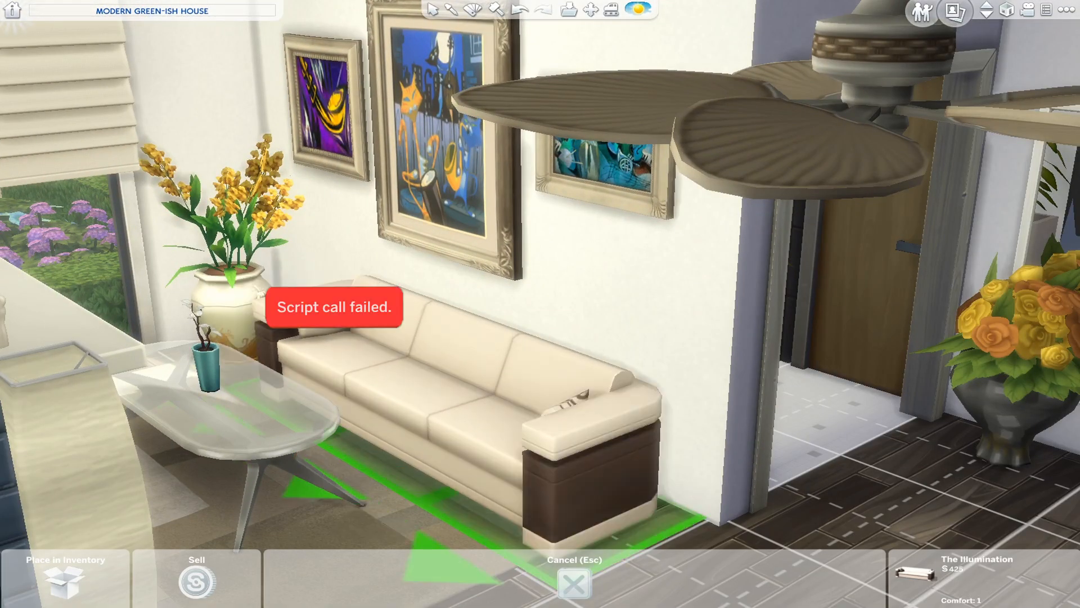
{"action": "left_click", "coordinate": [505, 430]}
{"action": "left_click", "coordinate": [505, 430]}
{"action": "left_click_drag", "start_coordinate": [505, 431], "coordinate": [504, 430]}
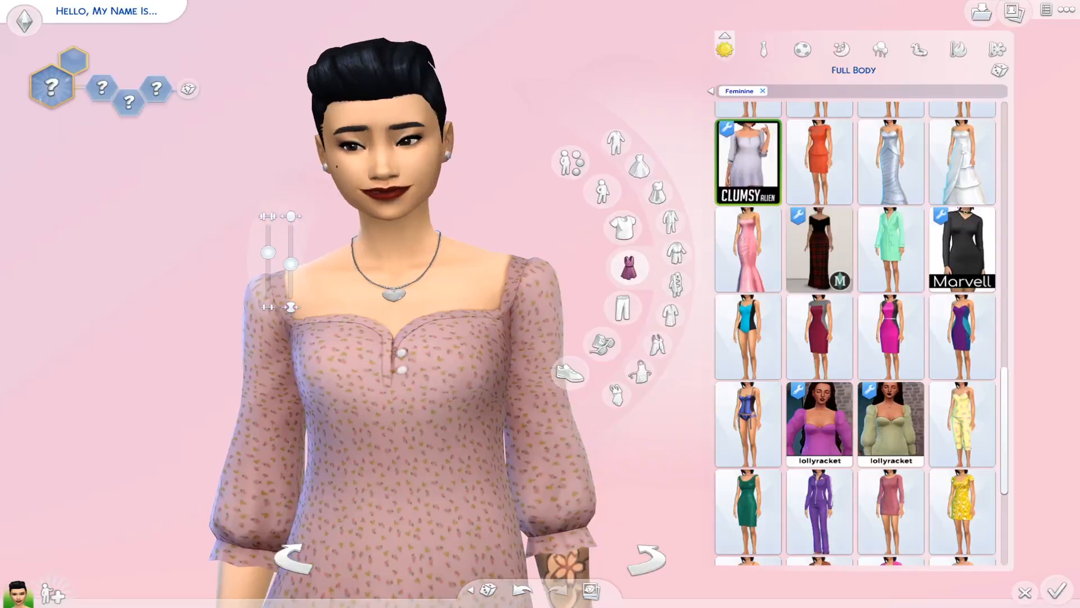
- In Create a Sim, try on the off-shoulder tartan gown, the Marvell dress and the lilac Demondare-Sims dress
{"action": "left_click", "coordinate": [819, 247]}
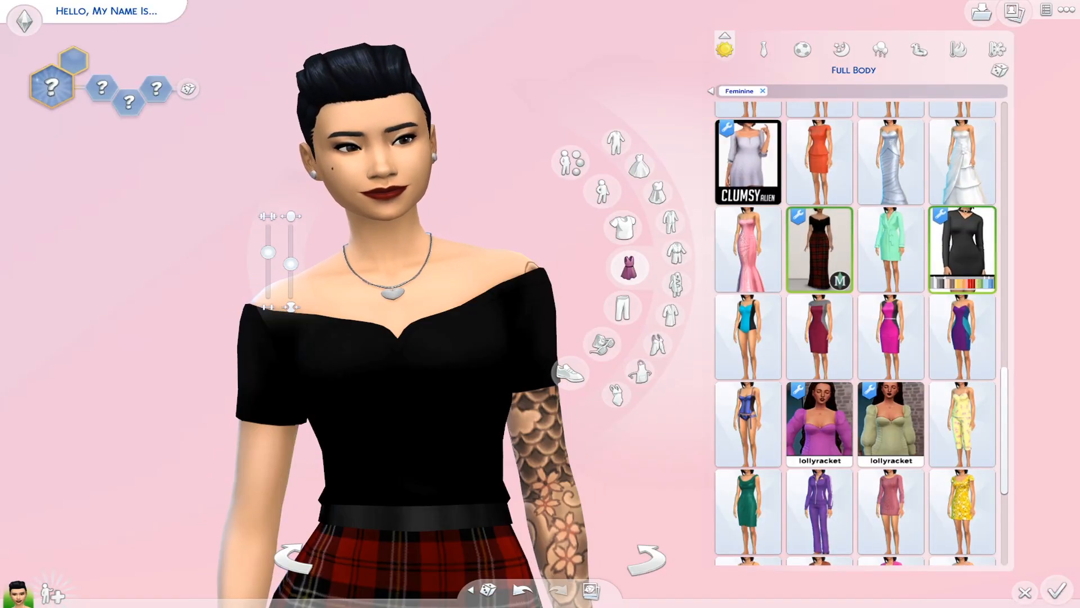
{"action": "left_click", "coordinate": [961, 247]}
{"action": "scroll", "coordinate": [810, 338], "scroll_direction": "up", "scroll_amount": 1}
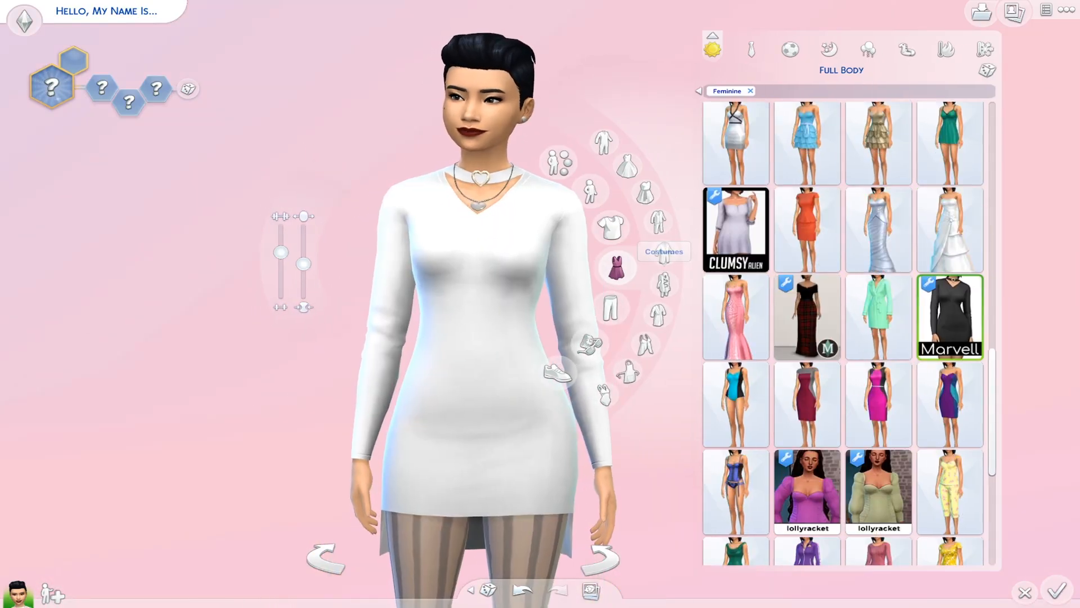
{"action": "scroll", "coordinate": [810, 337], "scroll_direction": "up", "scroll_amount": 3}
{"action": "left_click", "coordinate": [807, 257]}
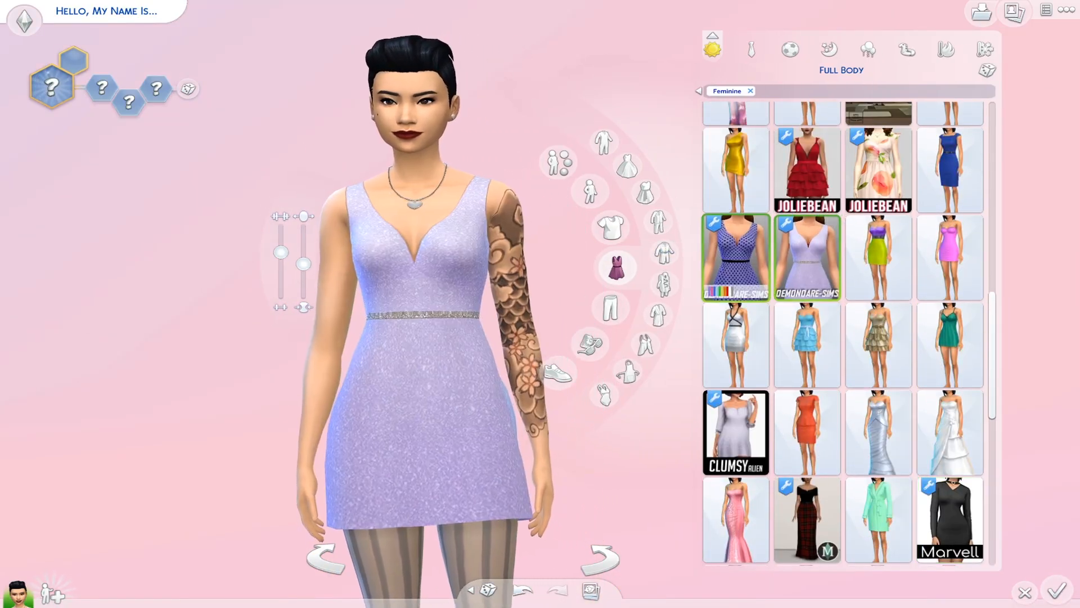